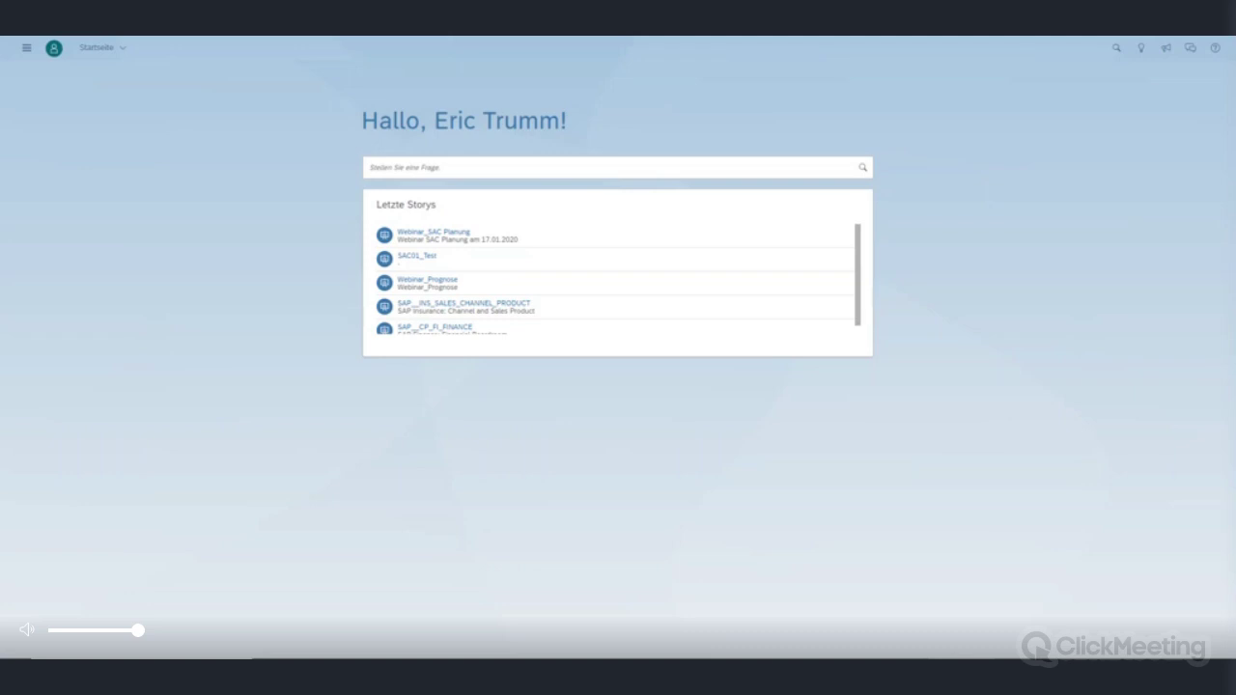
Open the story Webinar_SAC Planung and drill the upper Profit & Loss chart up from data manufactory GmbH to peergroup.
left_click(447, 239)
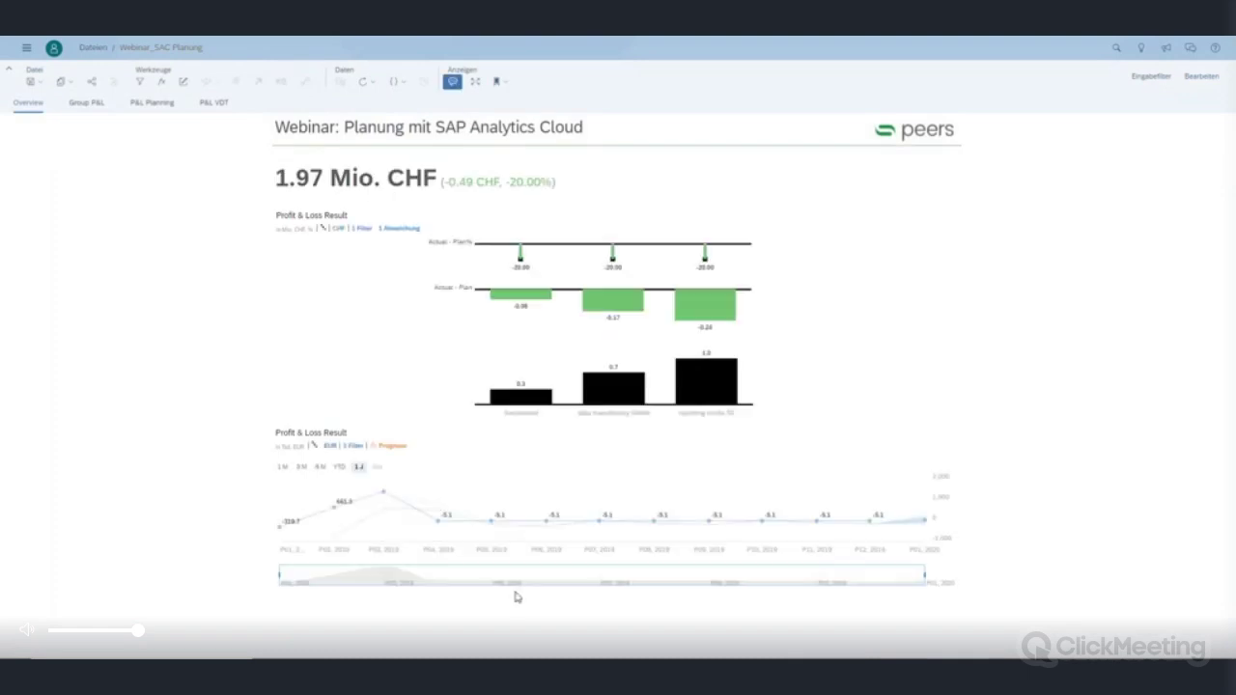
mouse_move(633, 400)
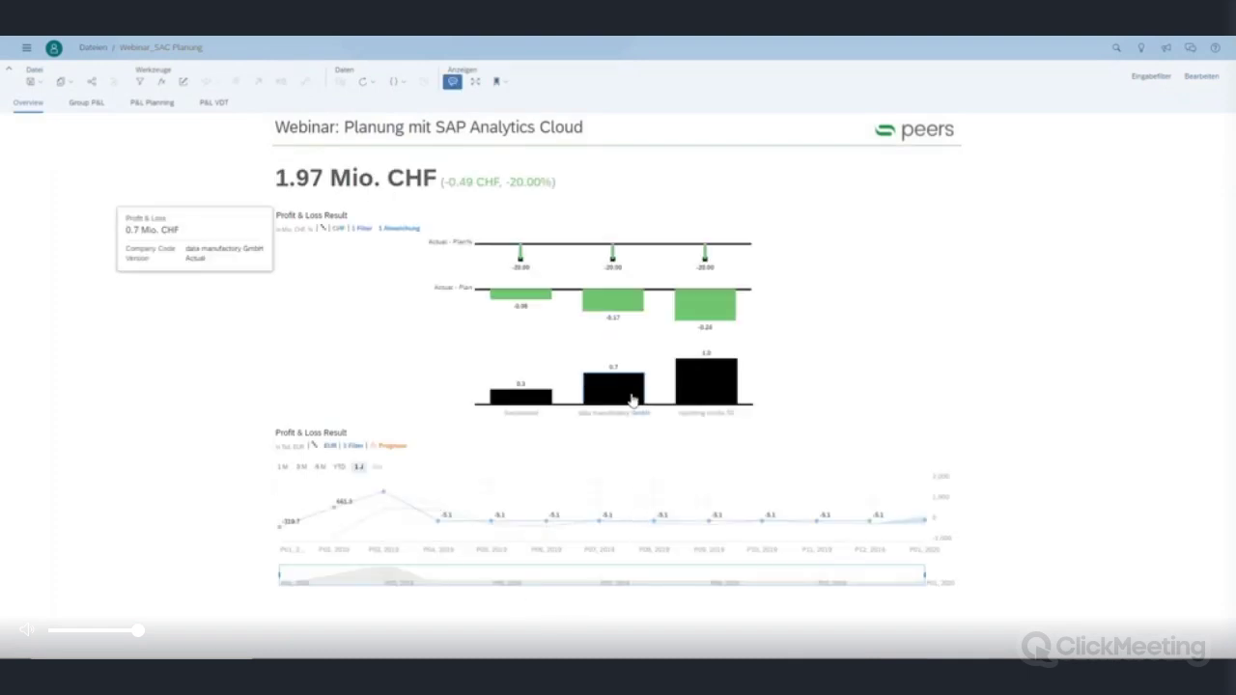
left_click(633, 400)
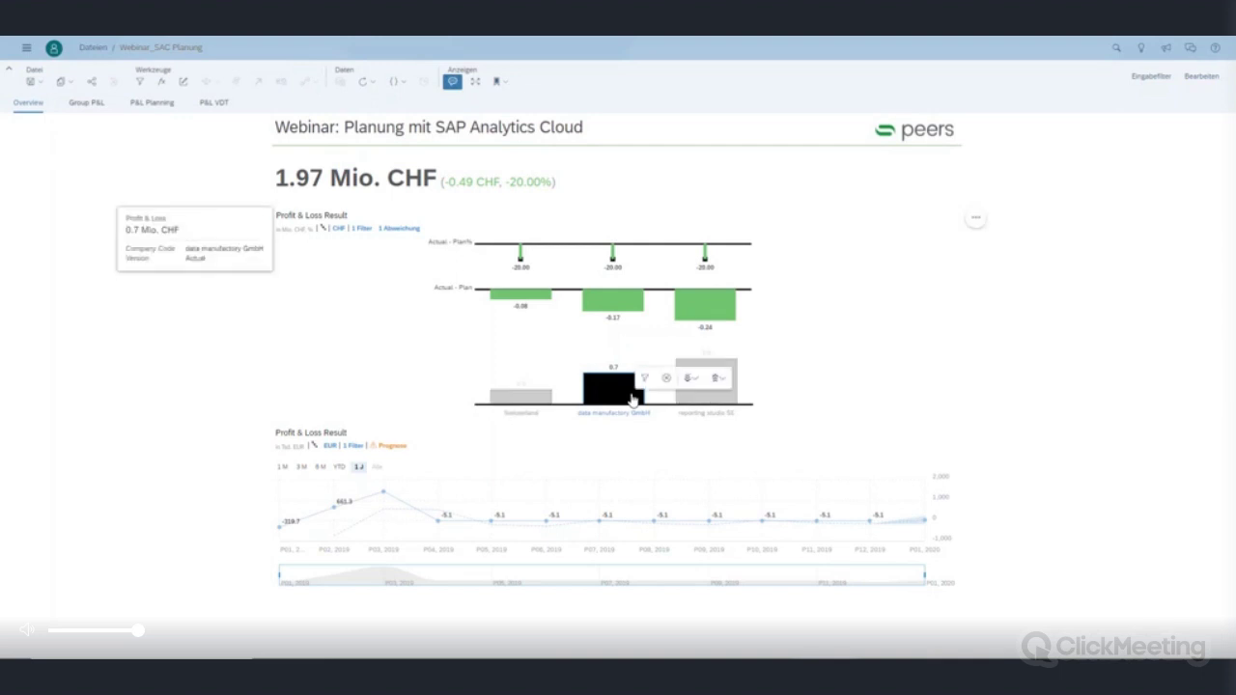
left_click(717, 377)
left_click(705, 395)
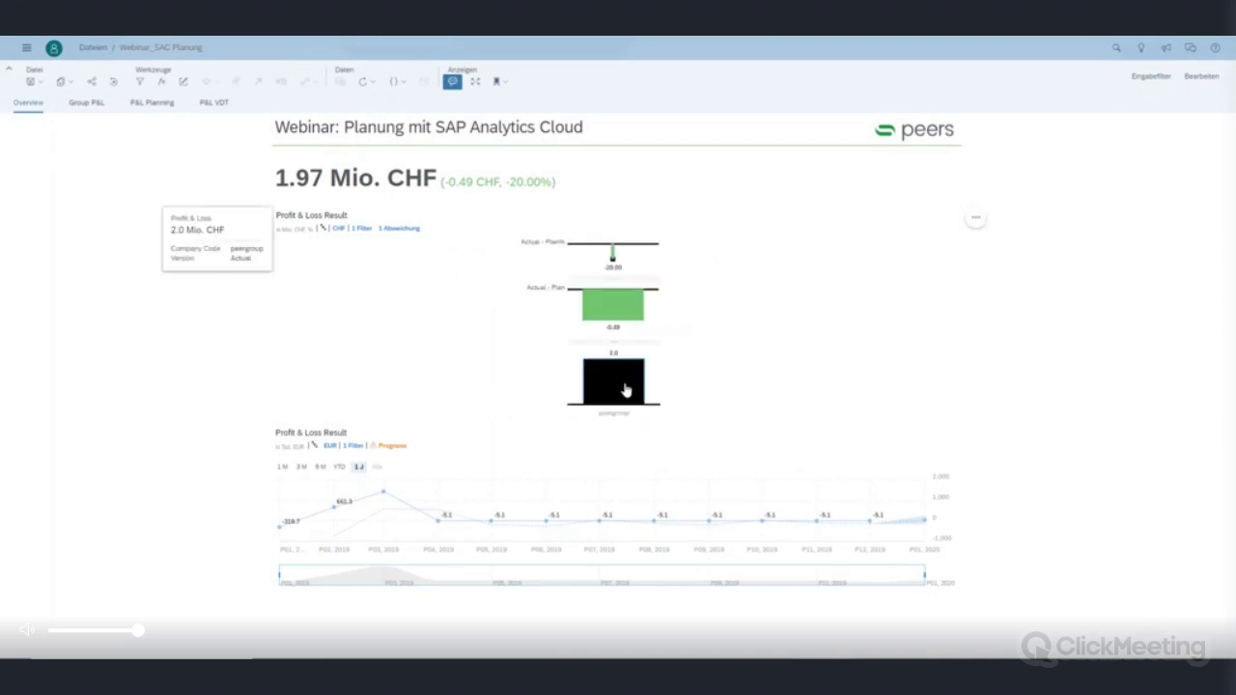
Drill the peergroup bar back down by Company Code to split the chart into its companies.
left_click(624, 389)
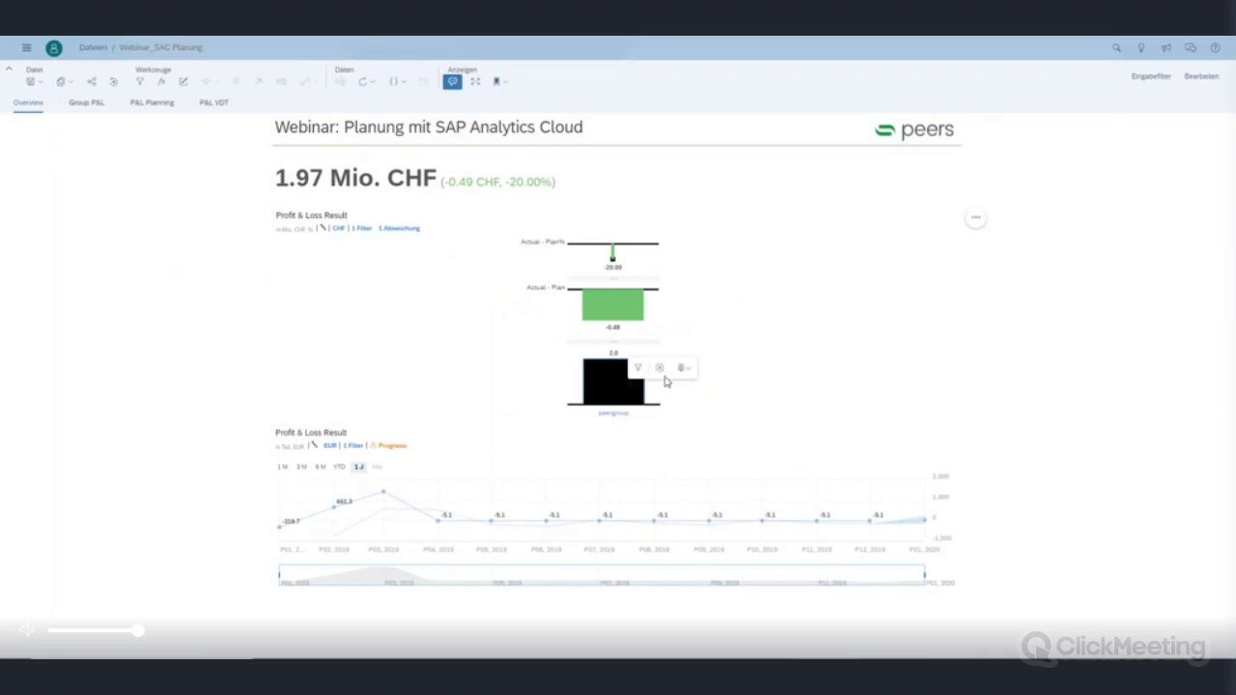
left_click(692, 371)
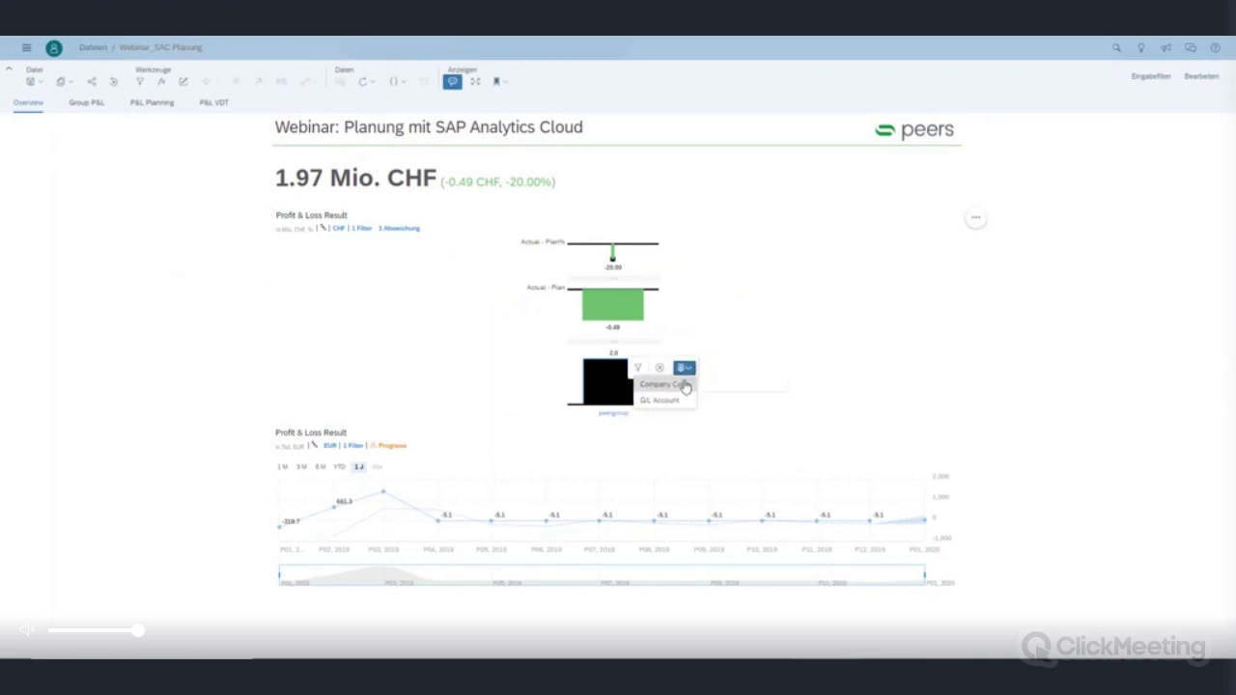
left_click(684, 387)
mouse_move(685, 387)
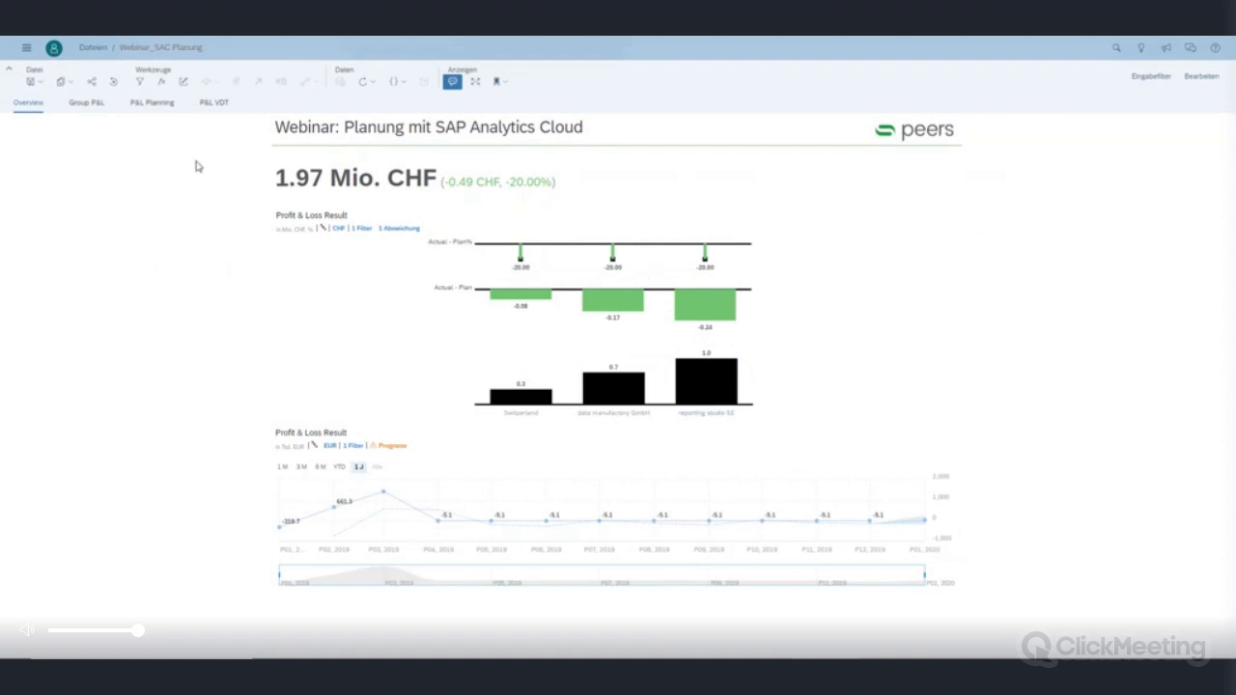
On the Group P&L page, show the story filter bar and the version management for the P&L table.
left_click(88, 107)
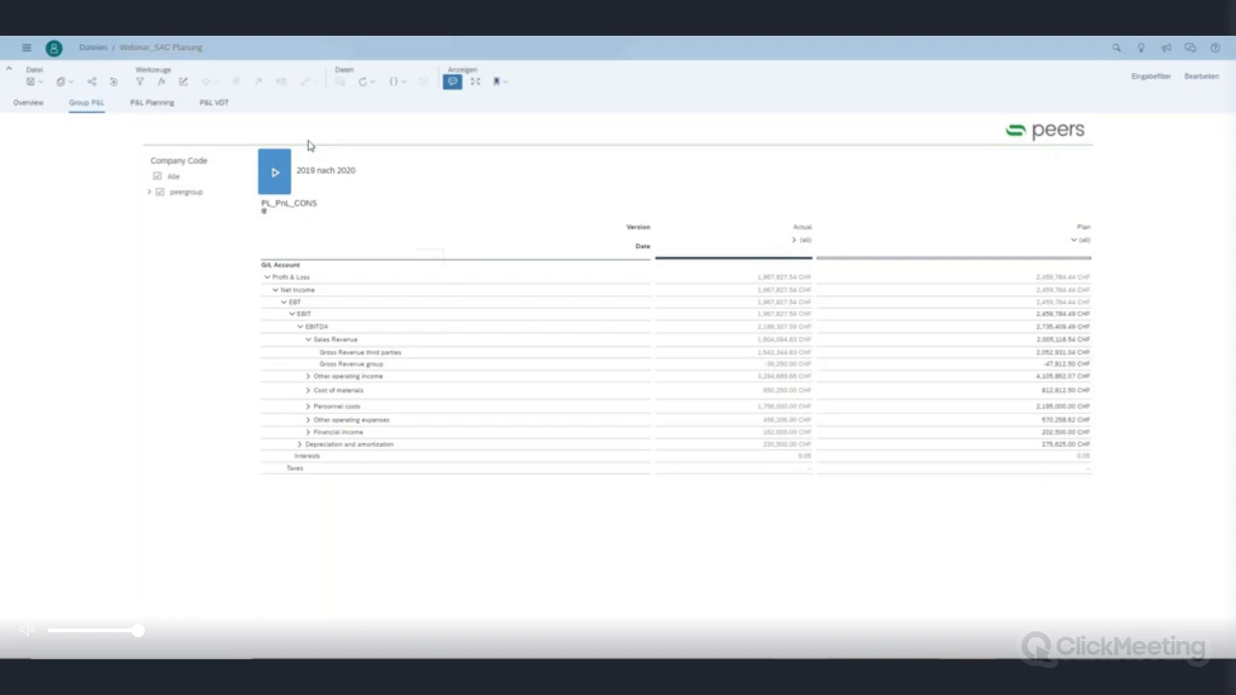
left_click(140, 81)
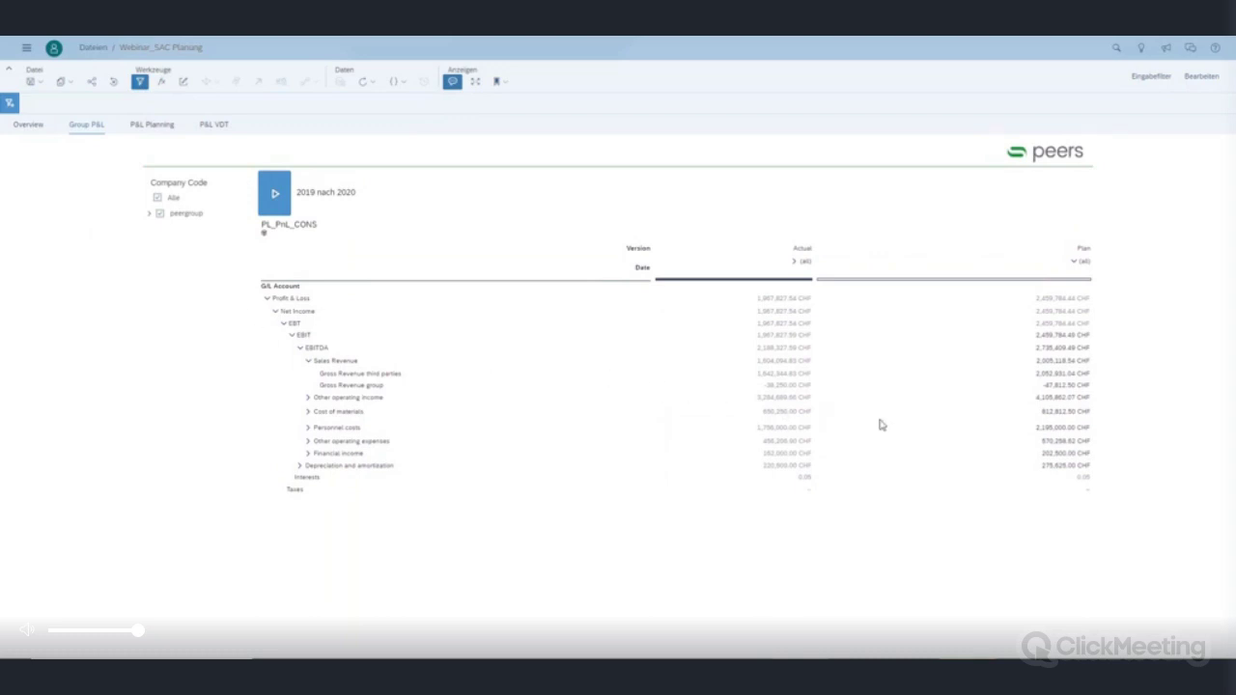
left_click(932, 417)
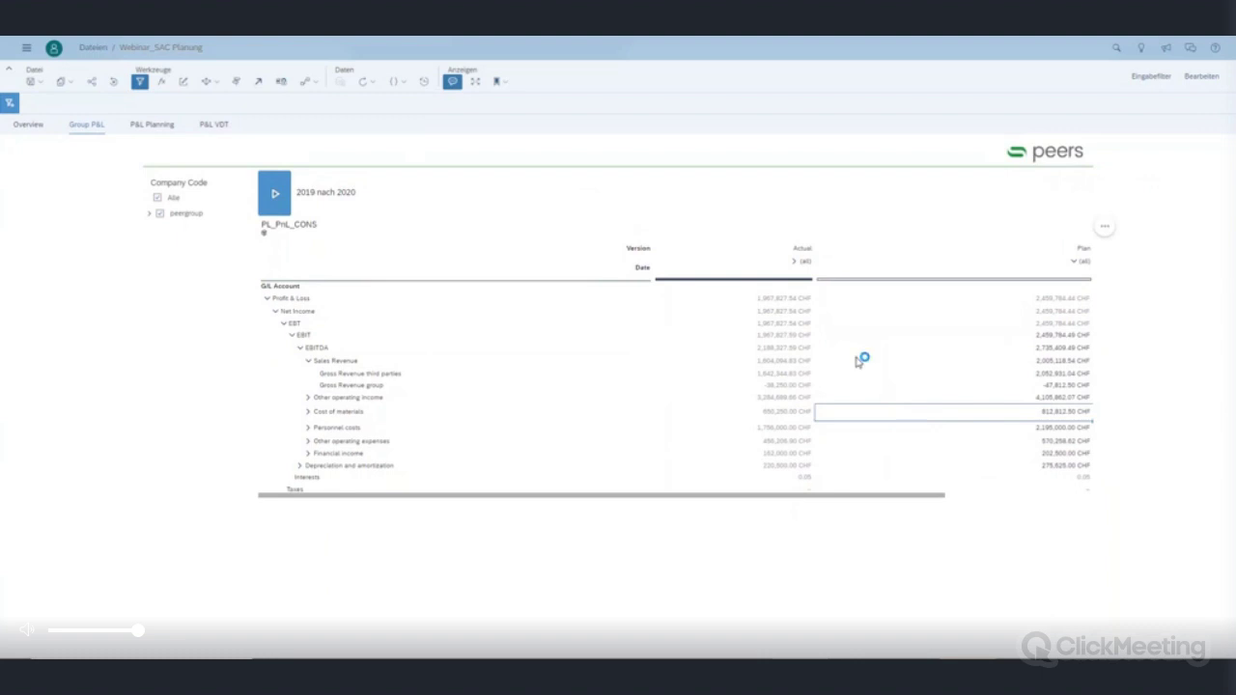
left_click(234, 85)
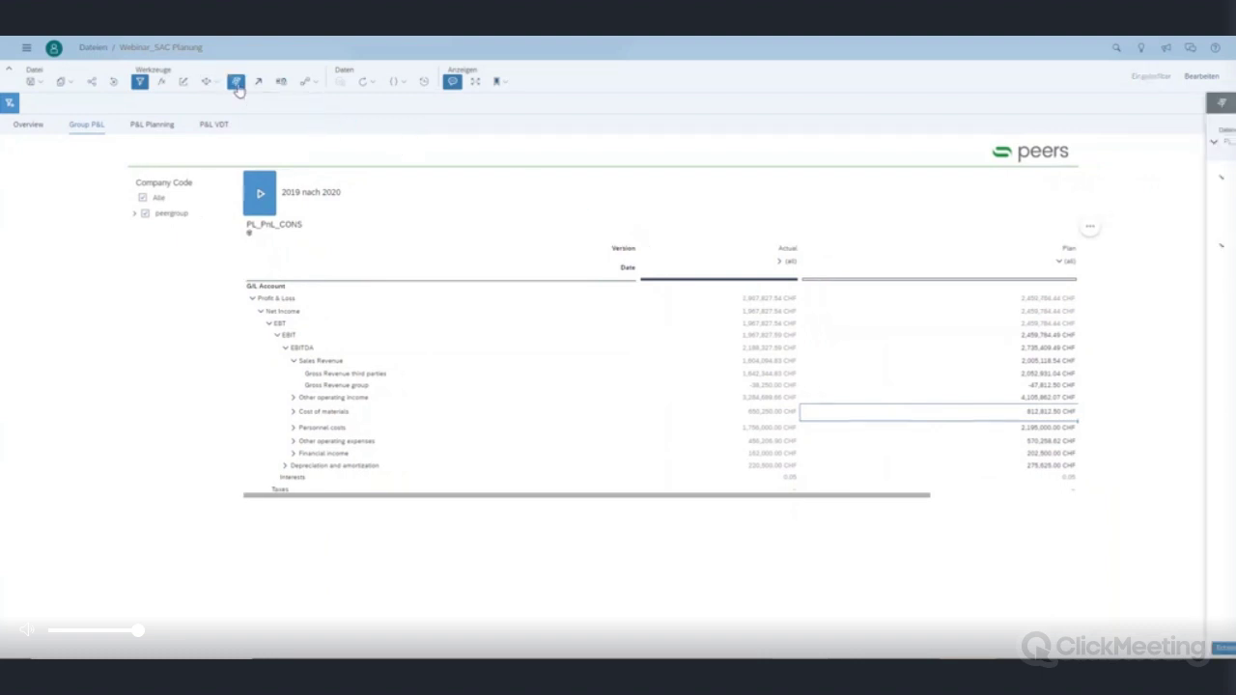
Create an empty private version named Planung-2020 from the public Plan version, with Default Currency (CHF) and category Planung.
left_click(1196, 213)
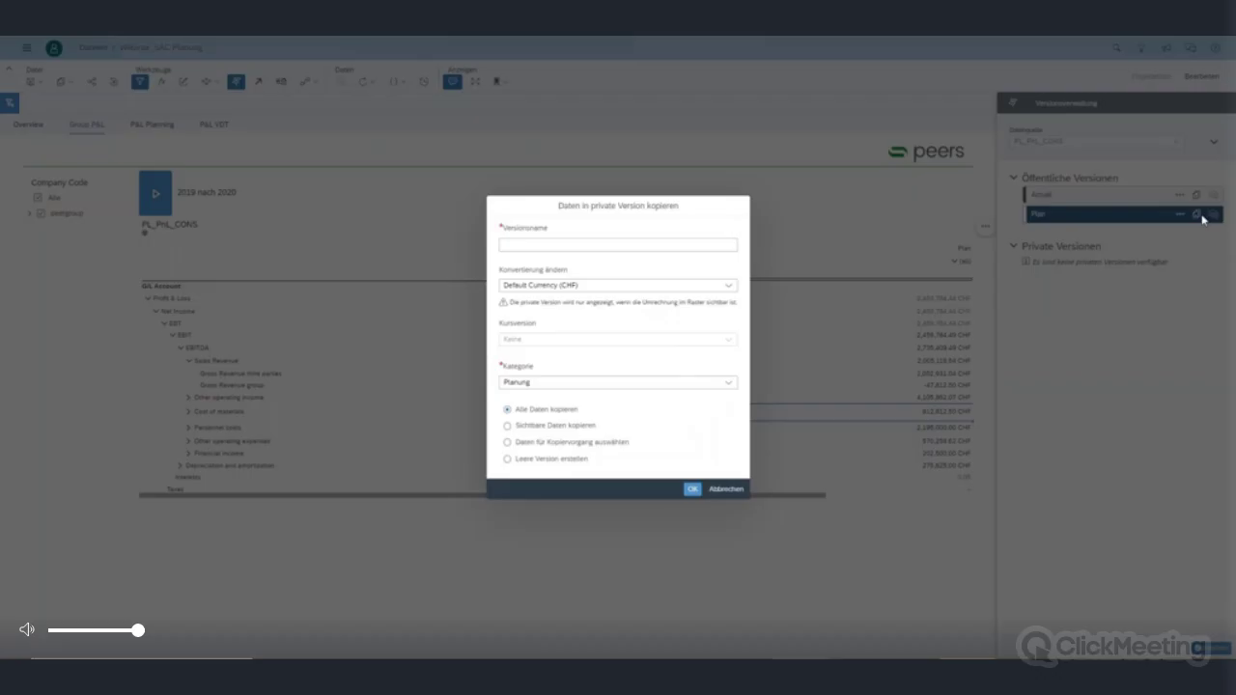
type("P")
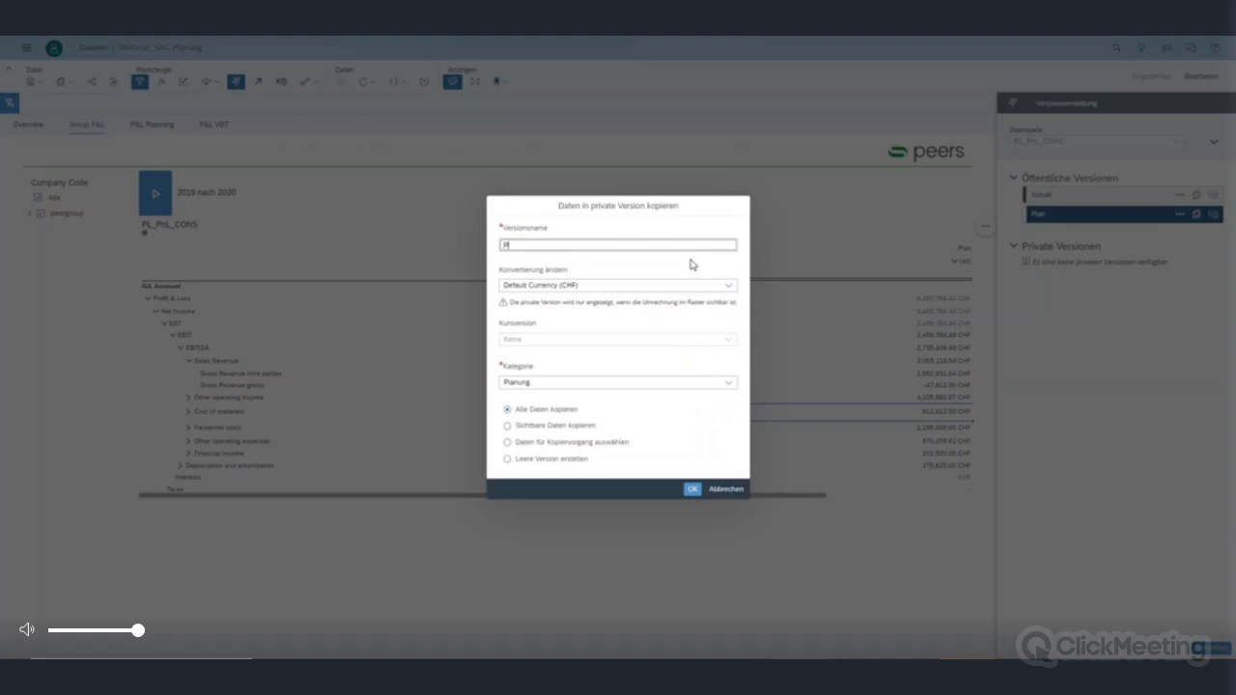
type("lanun")
key("BackSpace")
left_click(602, 285)
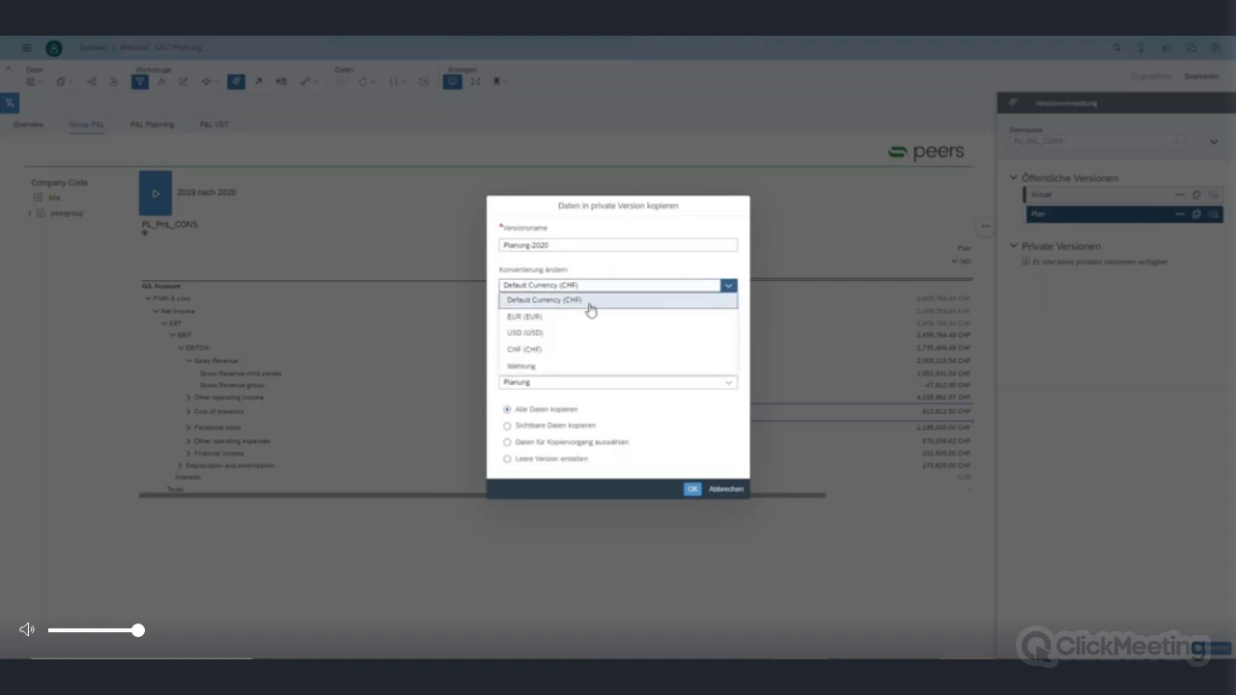
left_click(591, 310)
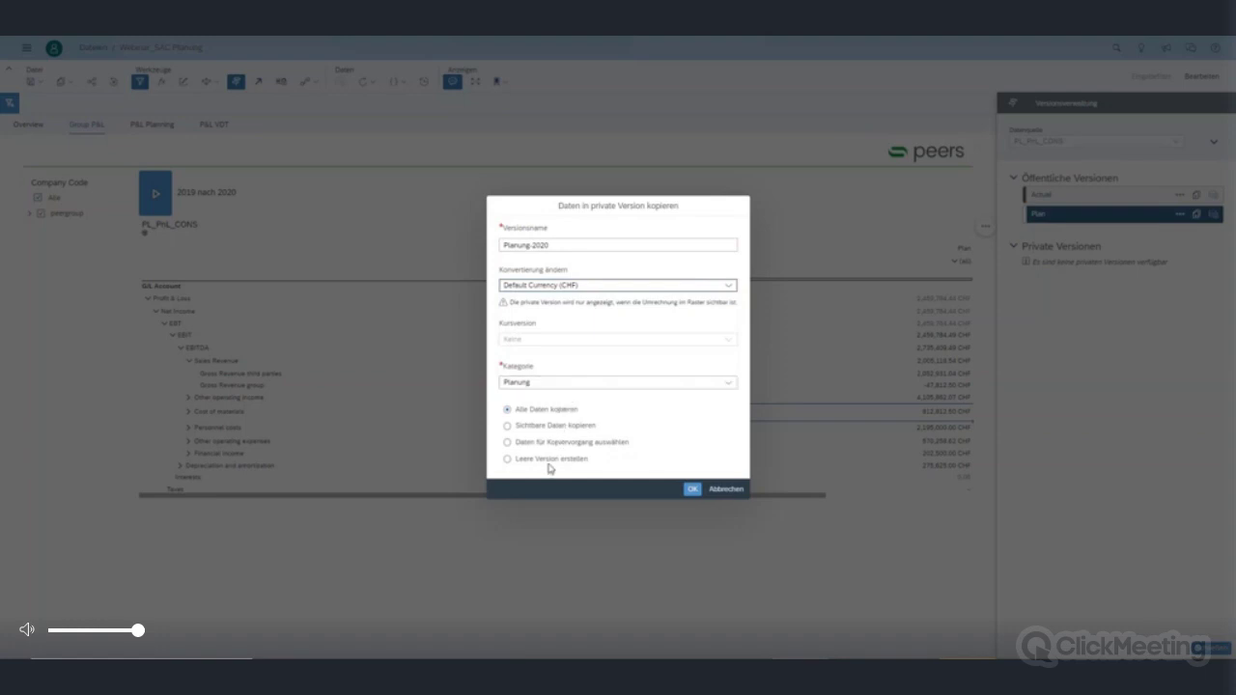
left_click(692, 489)
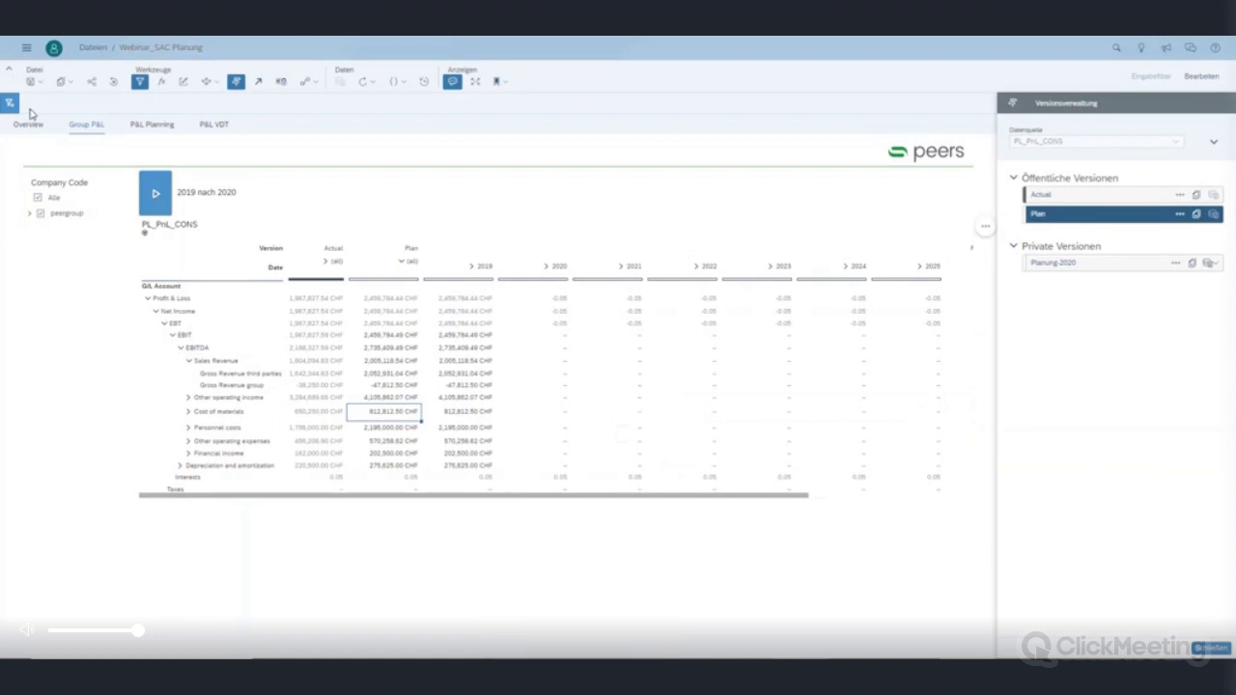
Collapse the Plan version's dates and run the data action 2019 nach 2020 on the target version Planung-2020.
left_click(406, 265)
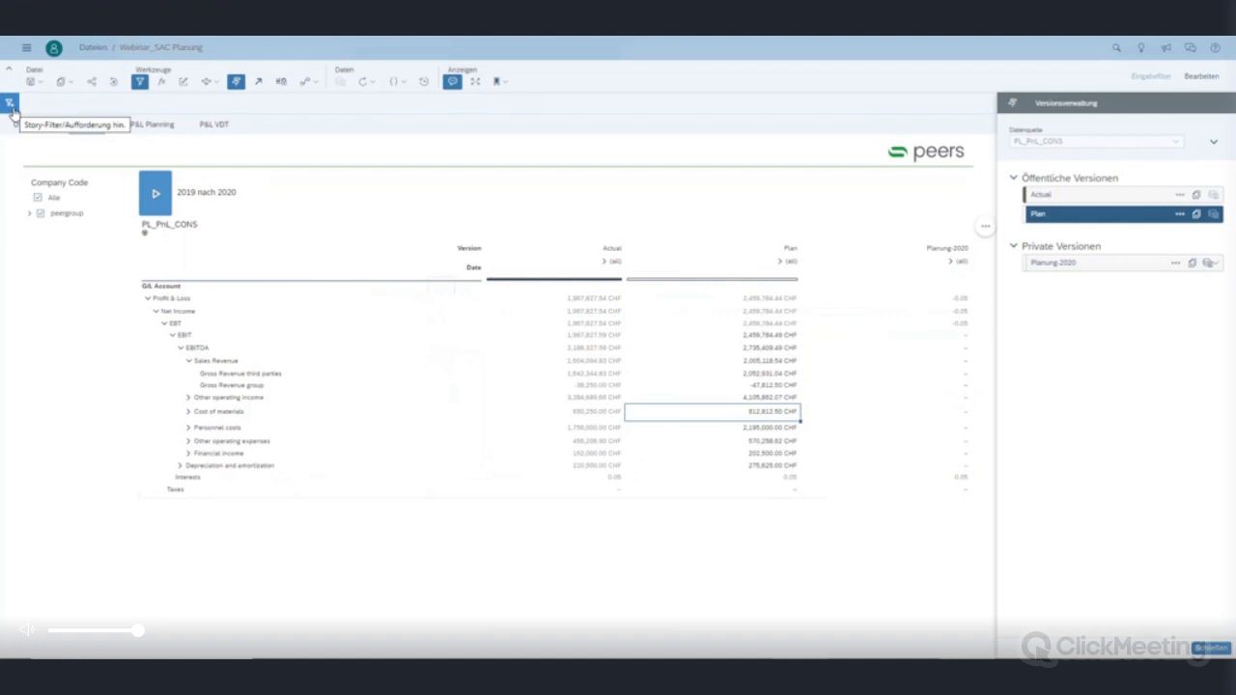
left_click(156, 196)
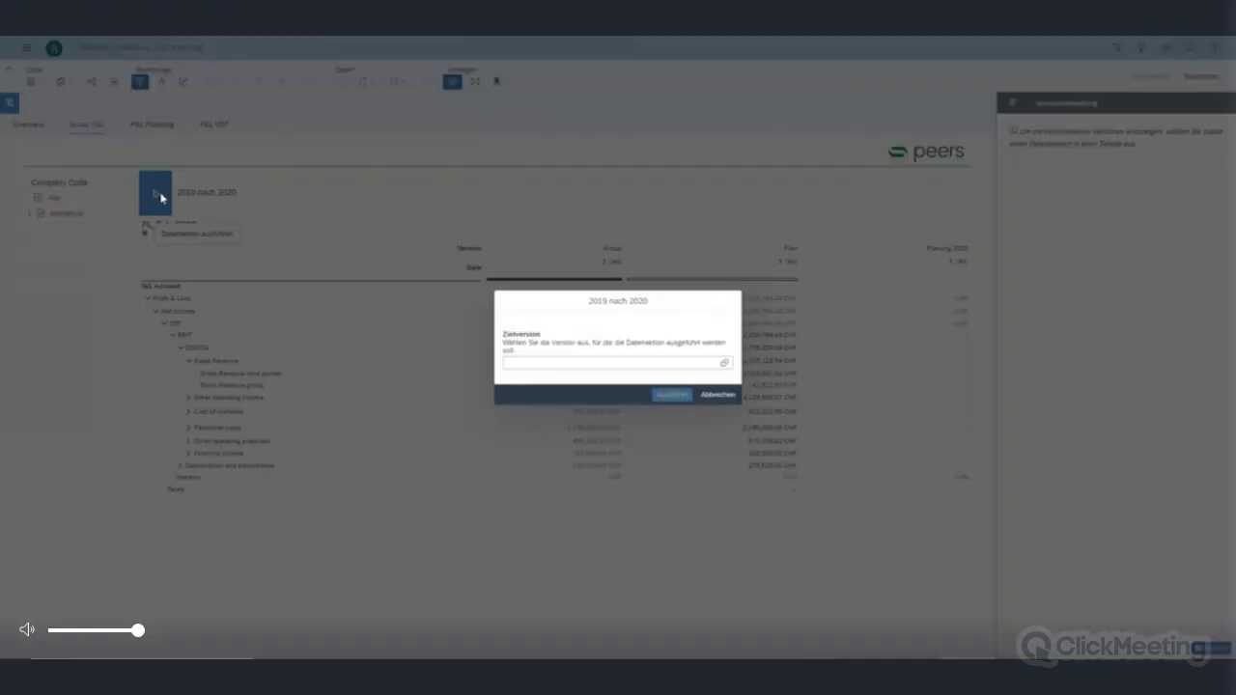
left_click(724, 364)
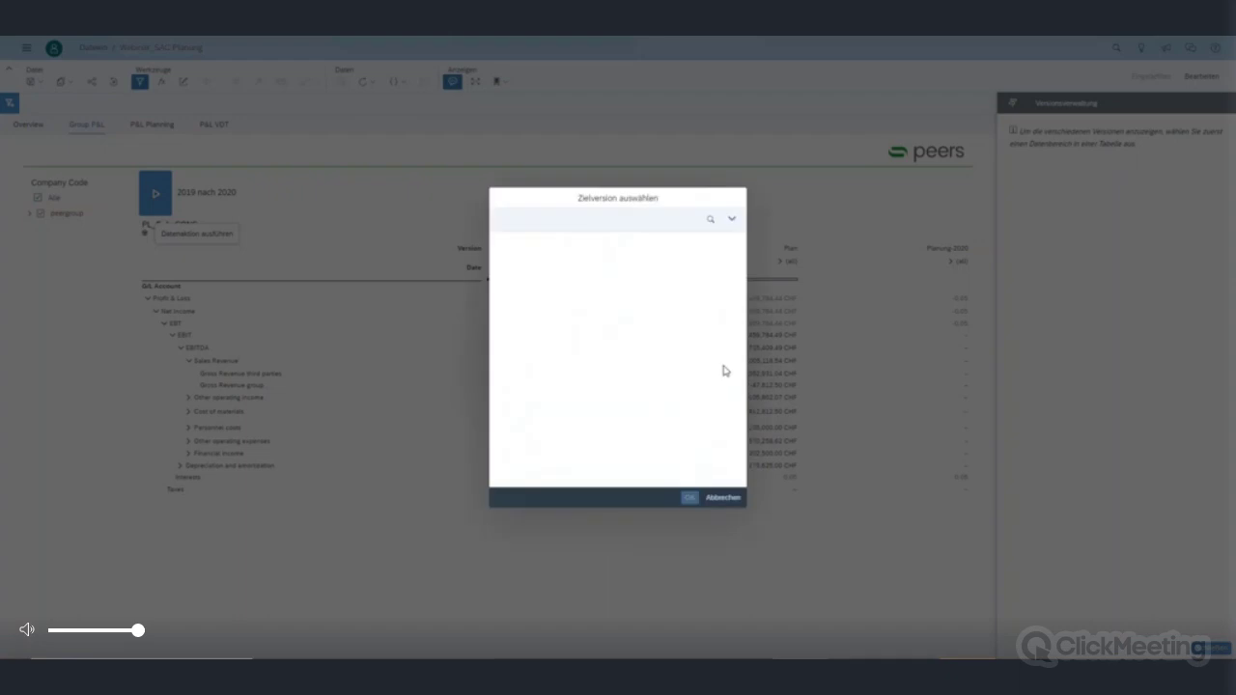
left_click(540, 247)
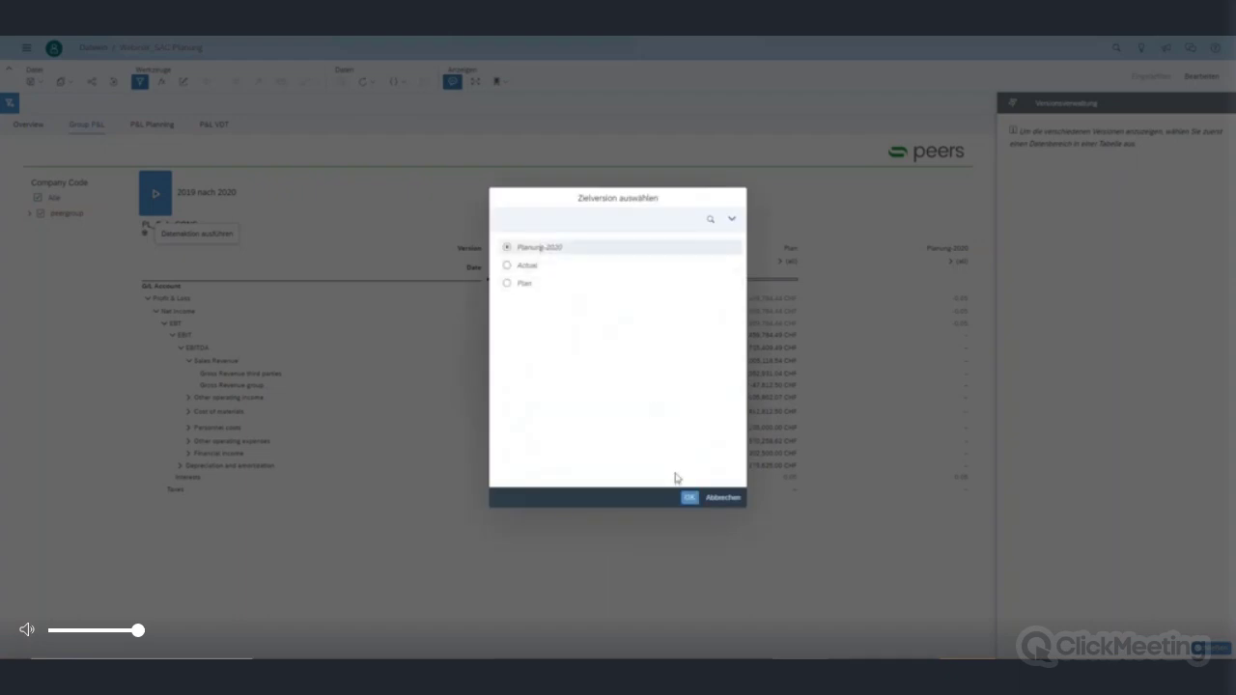
left_click(691, 498)
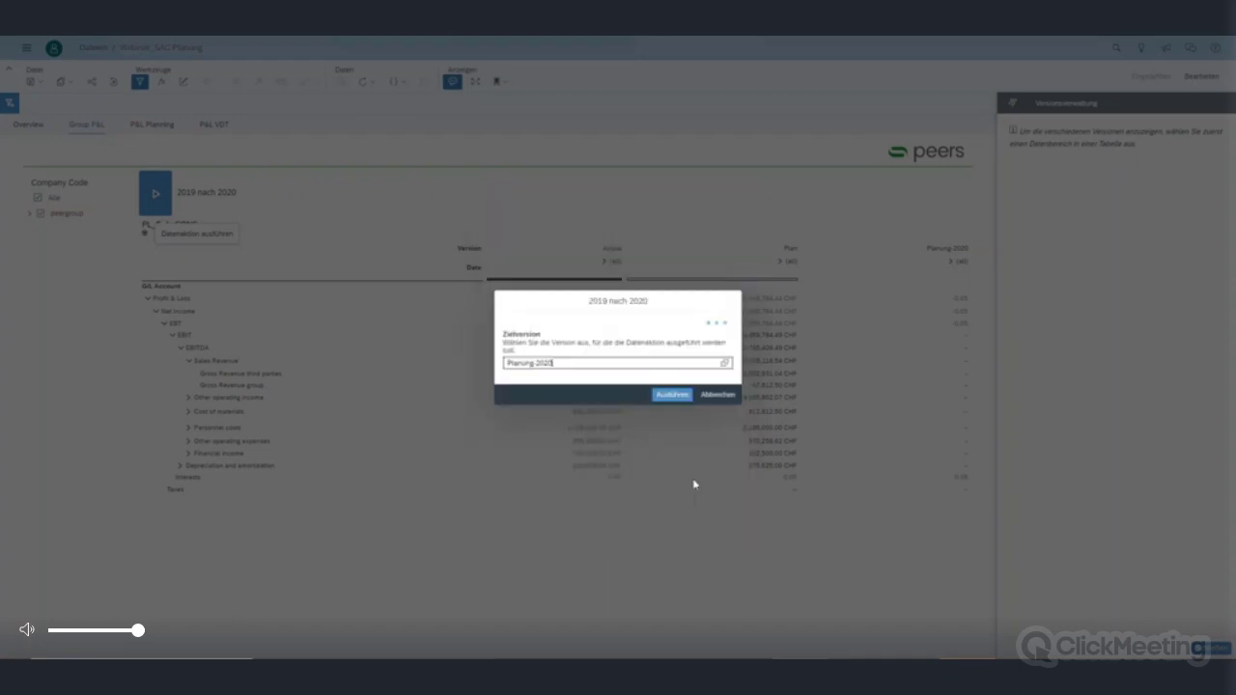
left_click(671, 395)
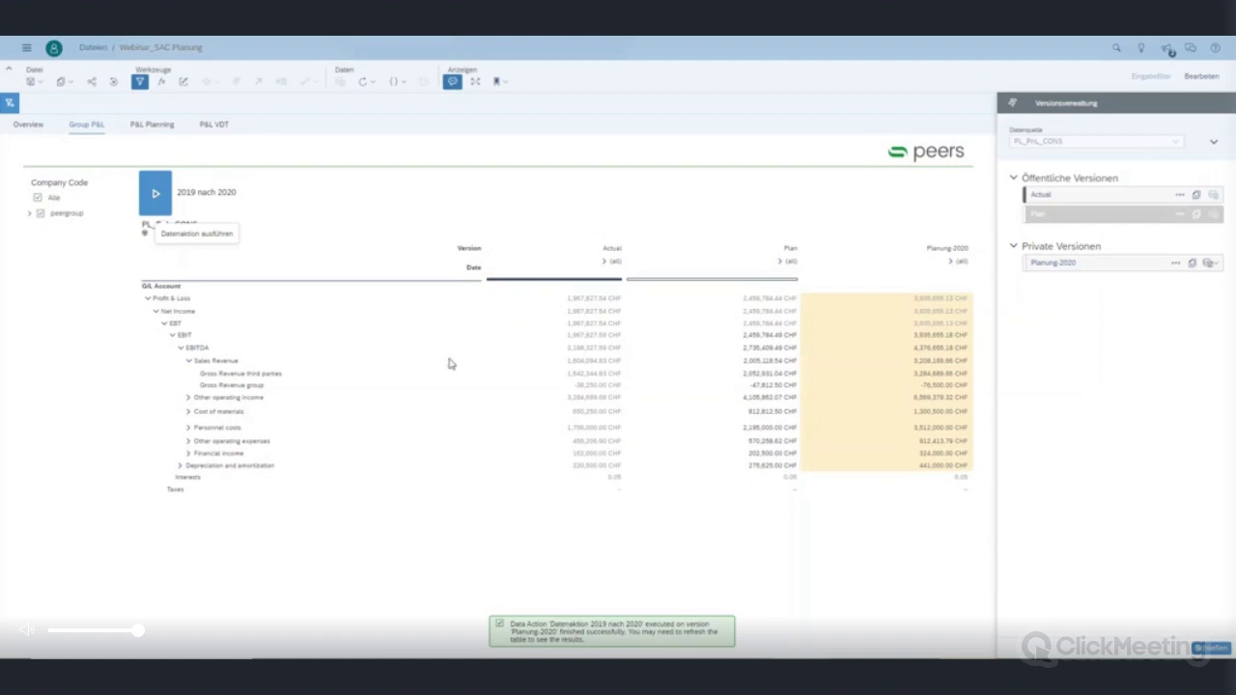
Add a story filter on the Date dimension restricted to the year 2020.
left_click(8, 103)
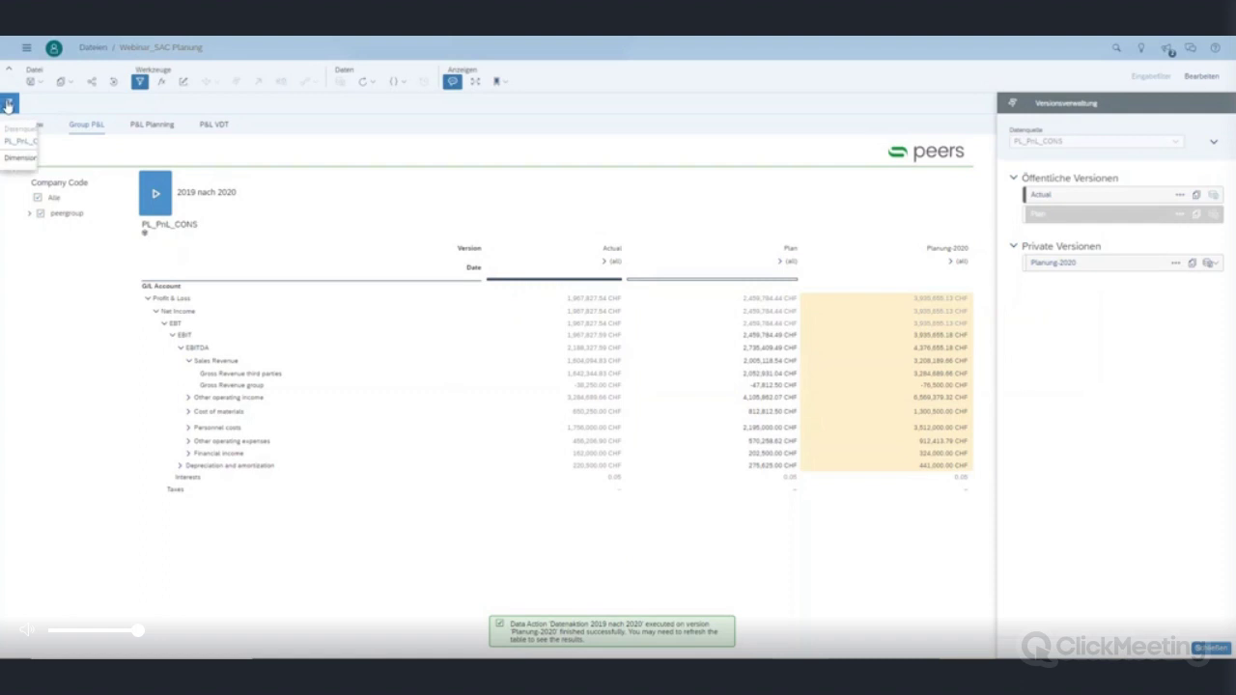
left_click(39, 166)
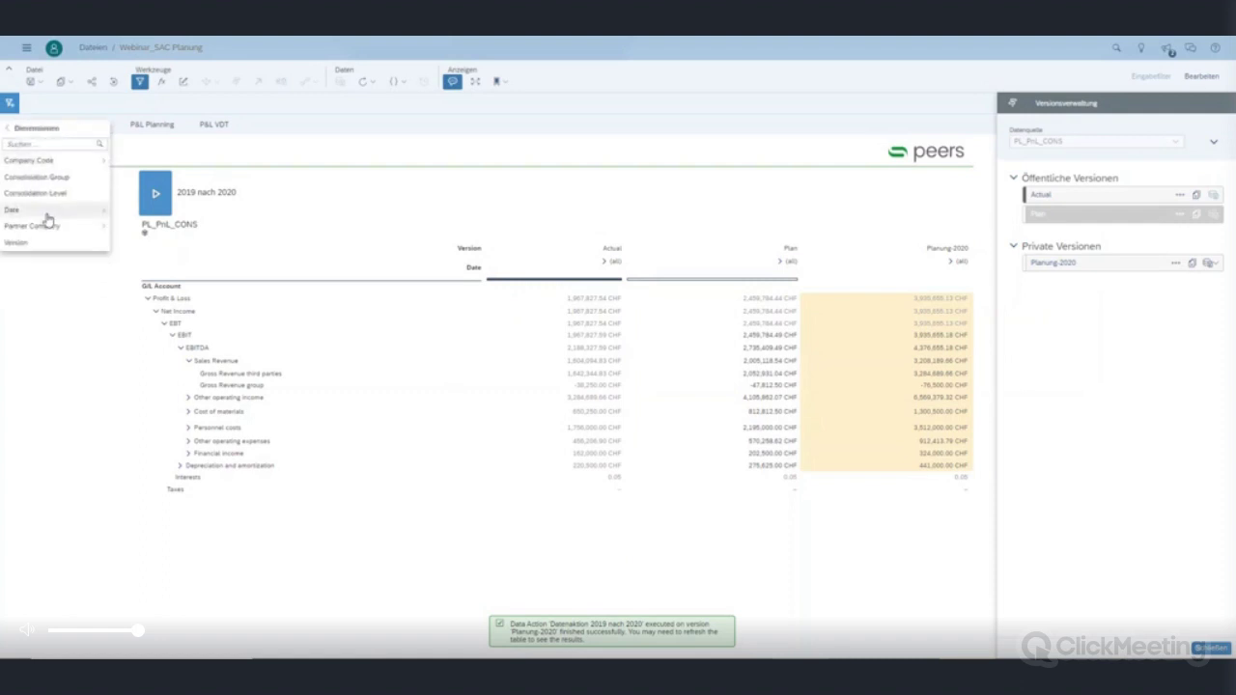
mouse_move(29, 209)
left_click(154, 210)
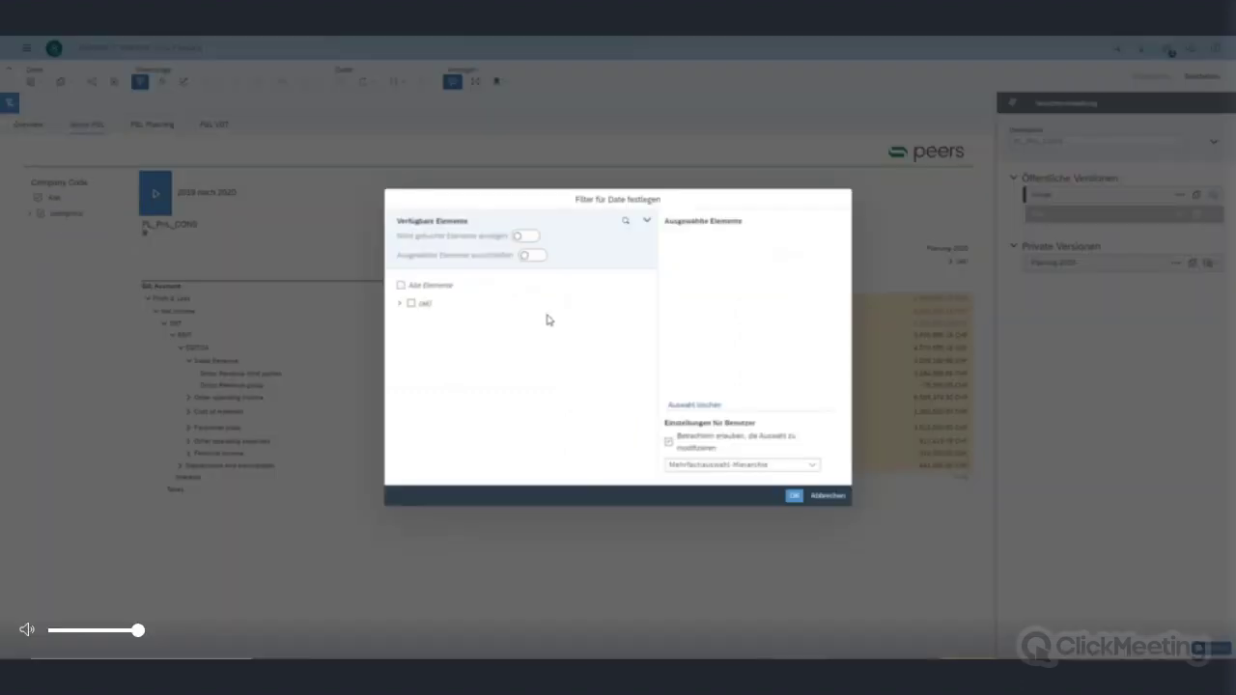
left_click(399, 303)
left_click(420, 341)
left_click(792, 495)
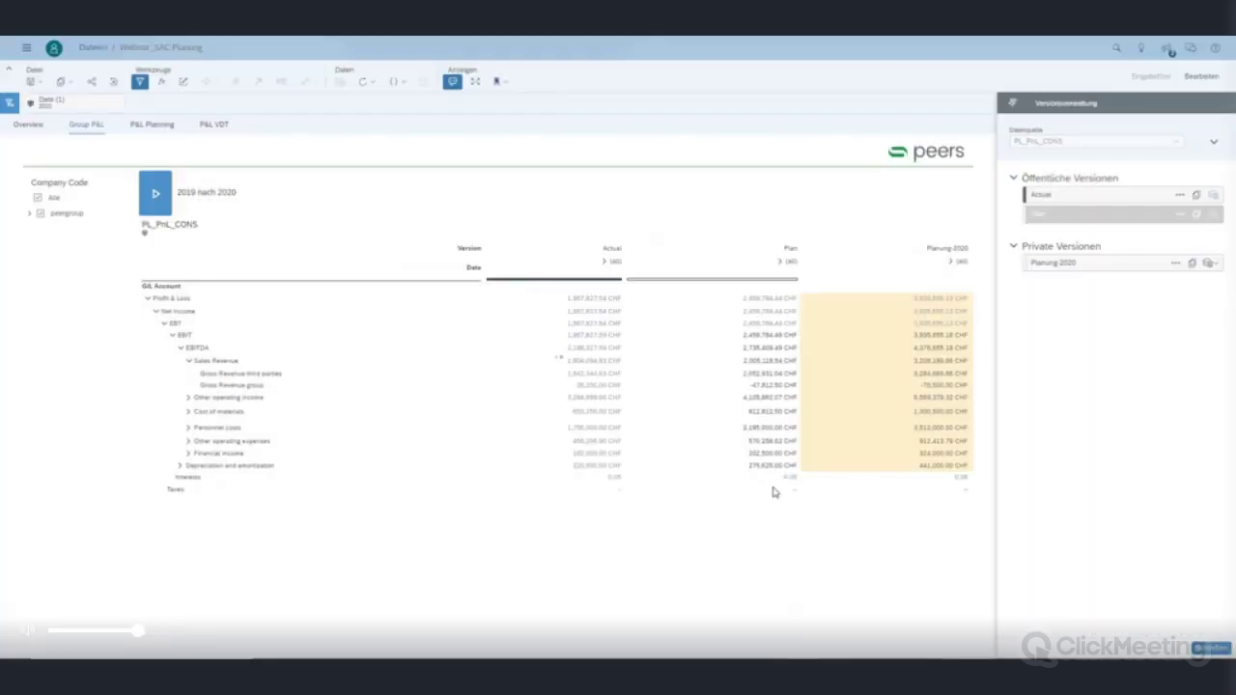
Add a story filter on the Version dimension restricted to Planung-2020.
left_click(10, 106)
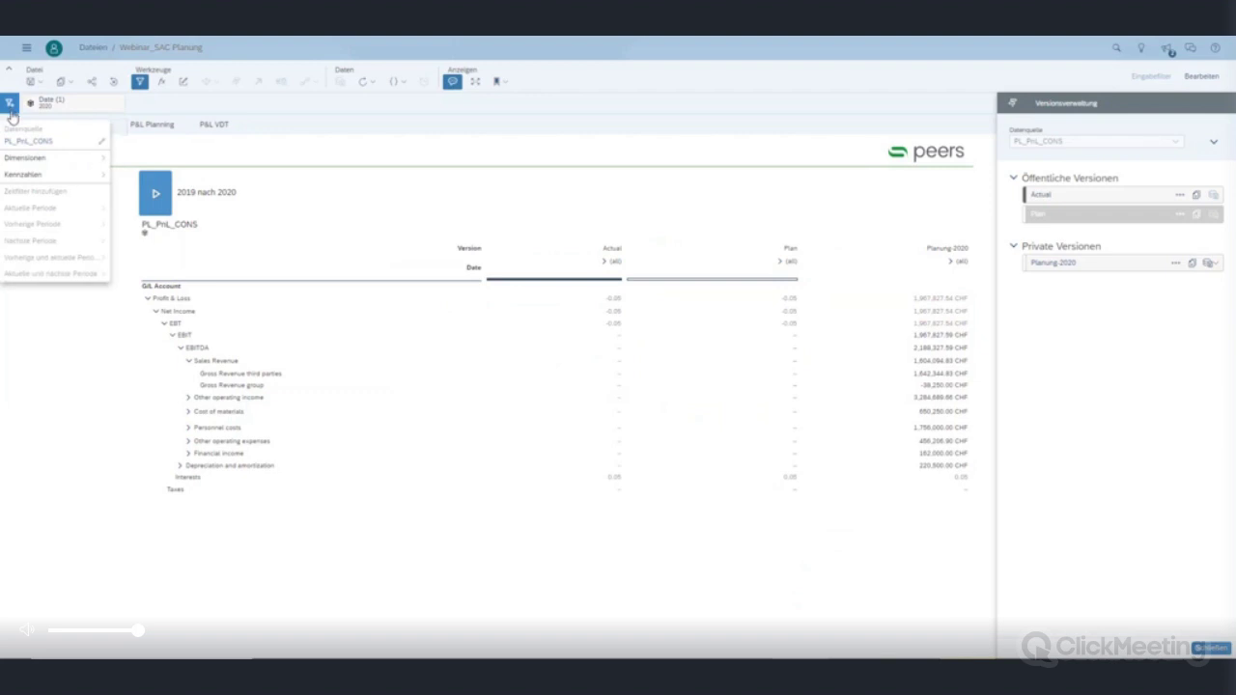
left_click(30, 158)
left_click(29, 240)
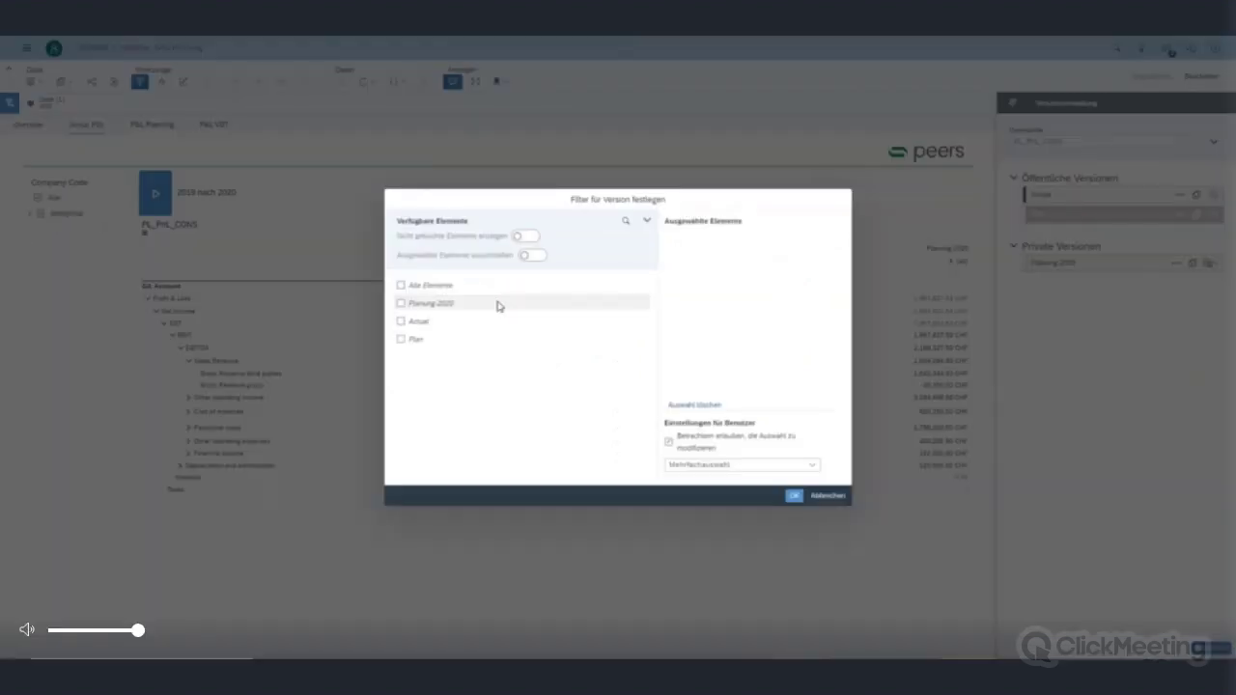
left_click(456, 305)
left_click(792, 497)
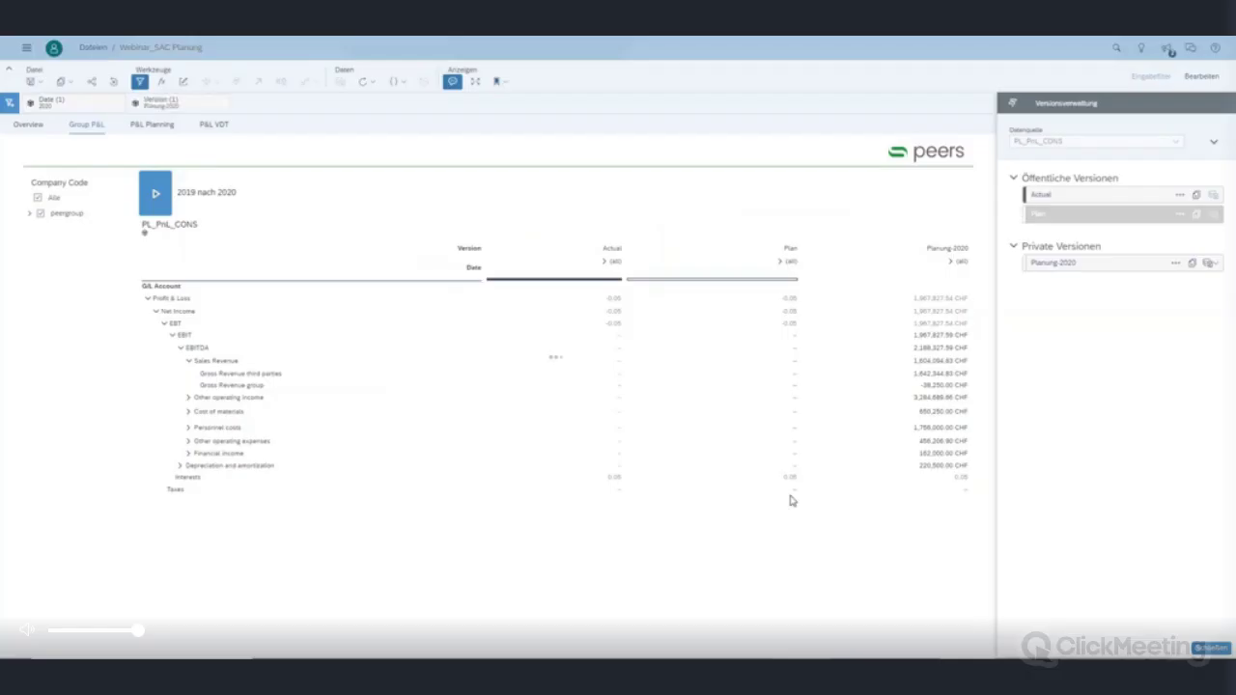
Close the version management and expand peergroup and Switzerland in the page's Company Code filter.
left_click(1211, 648)
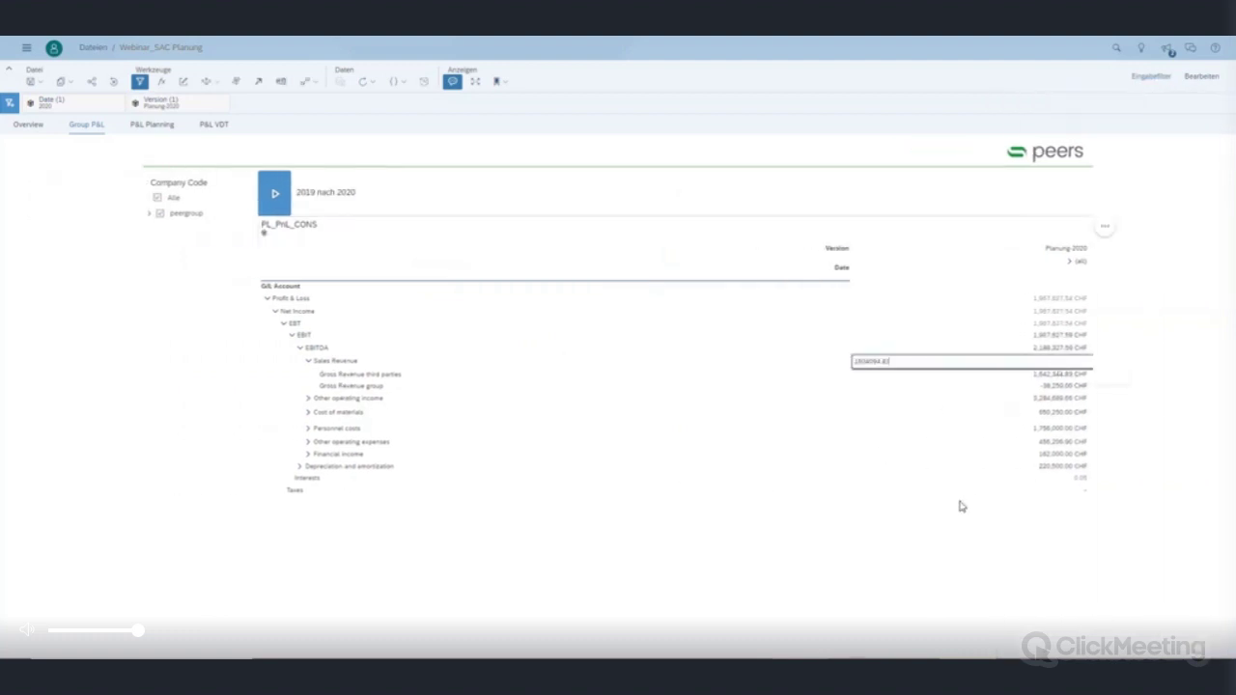
left_click(149, 213)
left_click(154, 232)
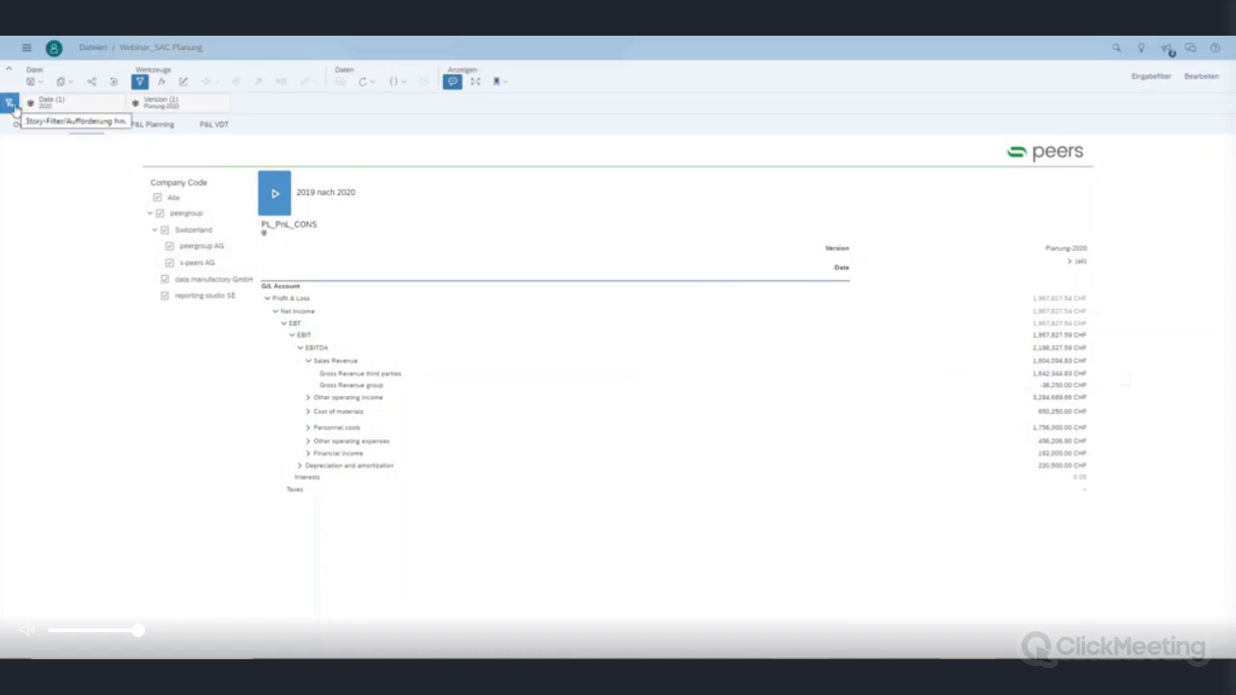
Add a story filter on the Company Code dimension restricted to data manufactory GmbH under peergroup.
left_click(18, 111)
left_click(40, 159)
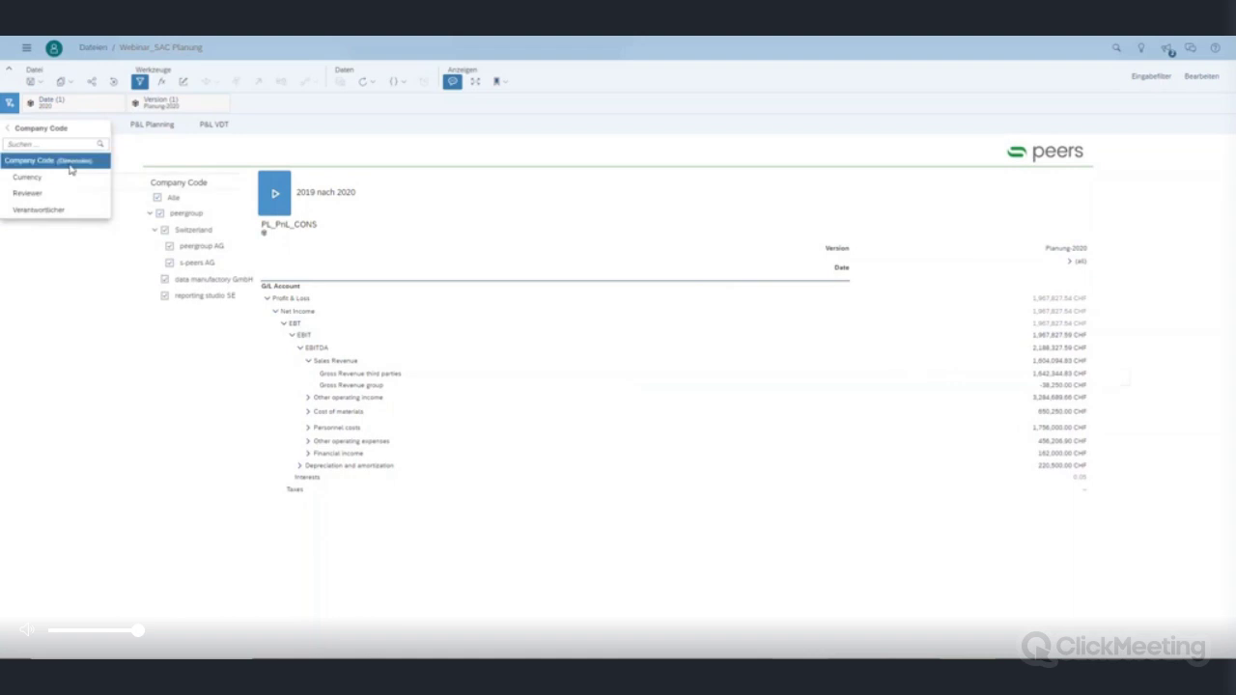
left_click(29, 160)
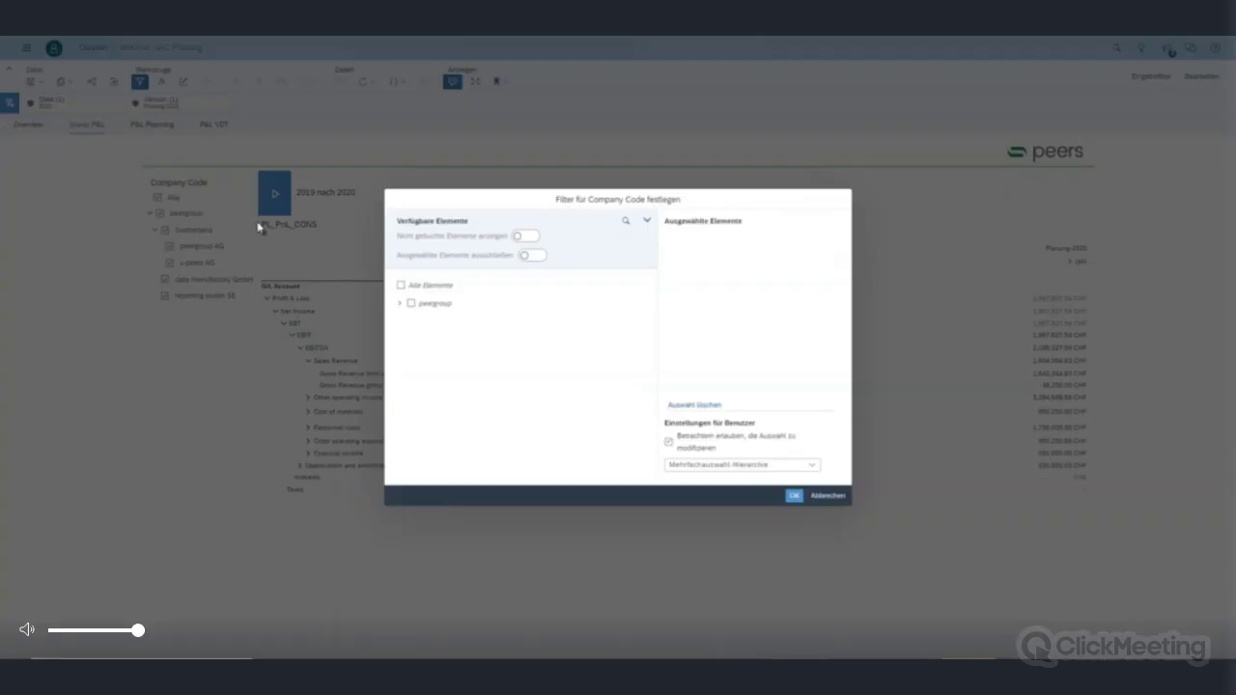
left_click(399, 303)
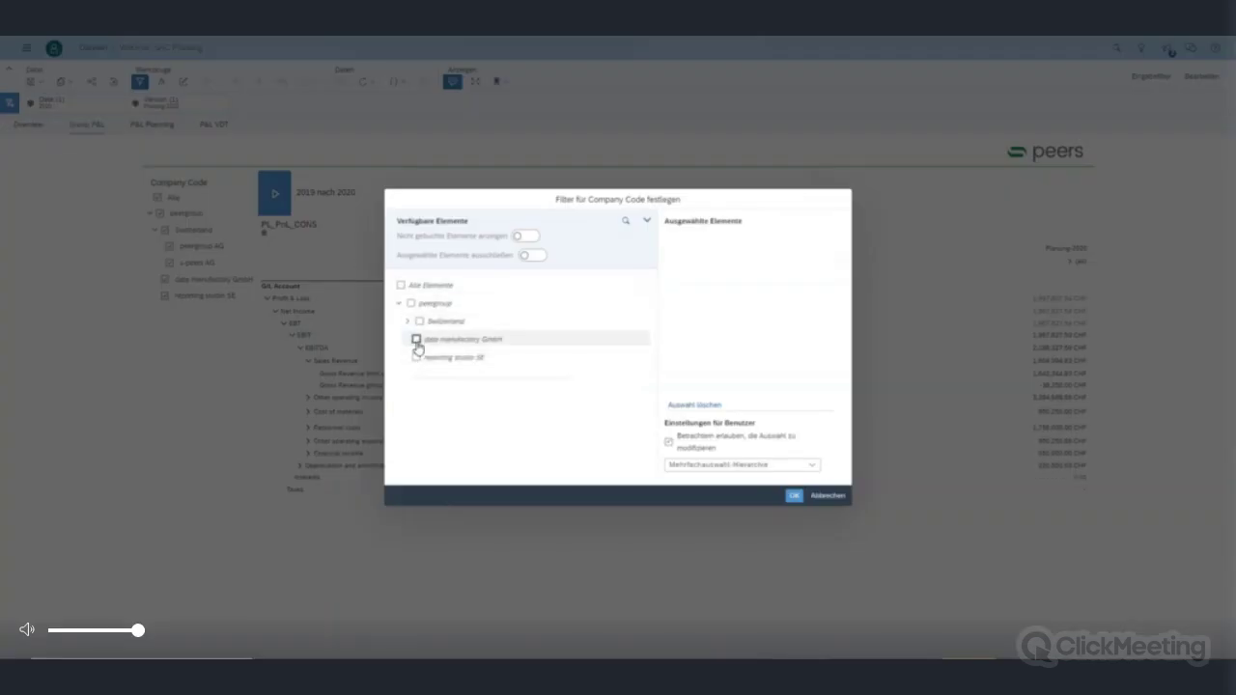
left_click(416, 339)
left_click(794, 496)
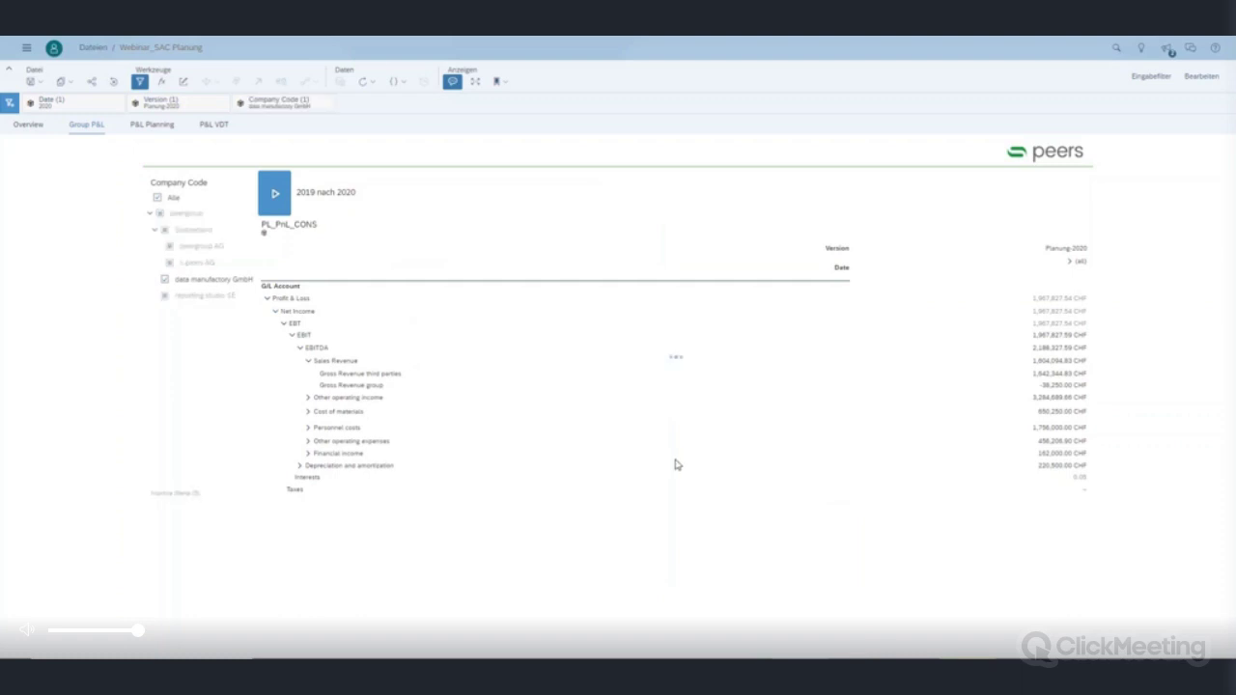
Create an input task from the P&L Planning page and title it "Planung für das Jahr 2020".
left_click(147, 124)
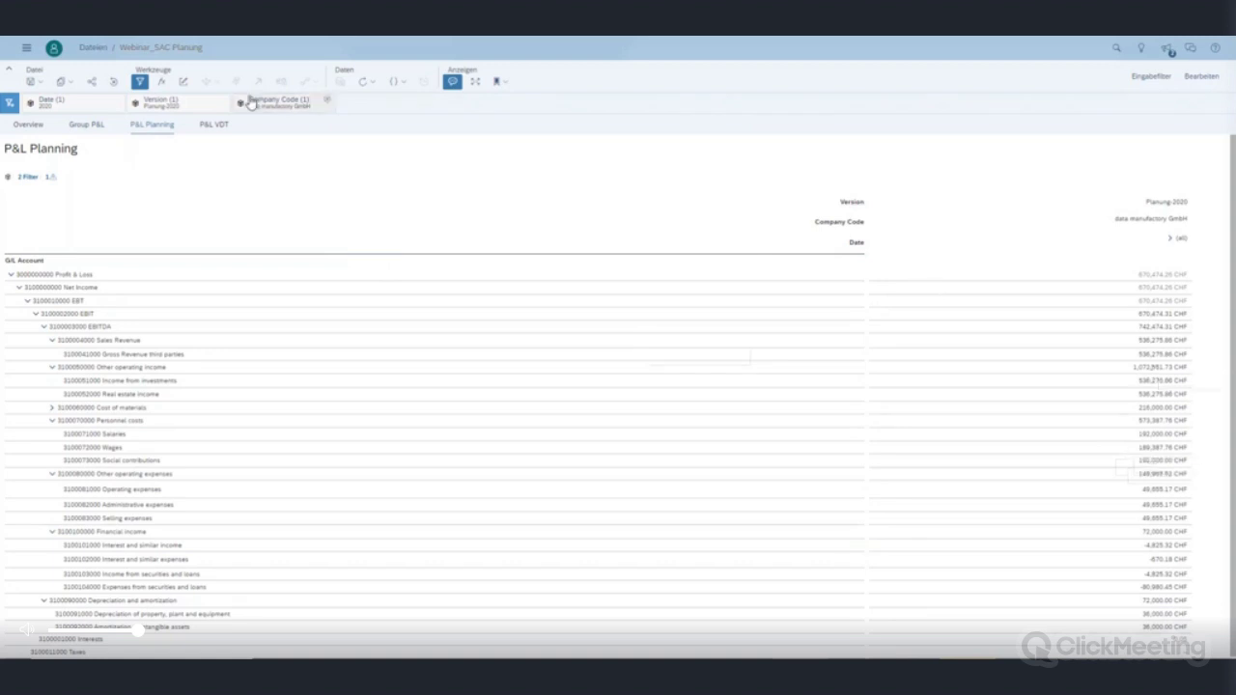
left_click(183, 84)
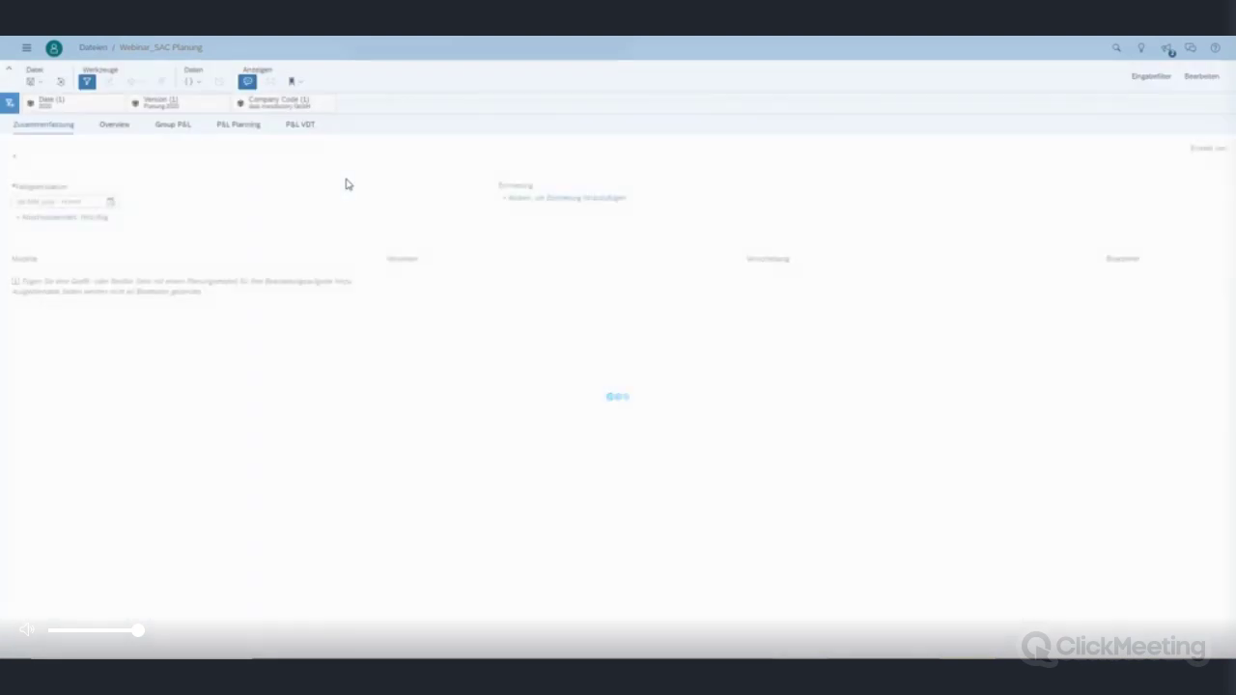
left_click(196, 154)
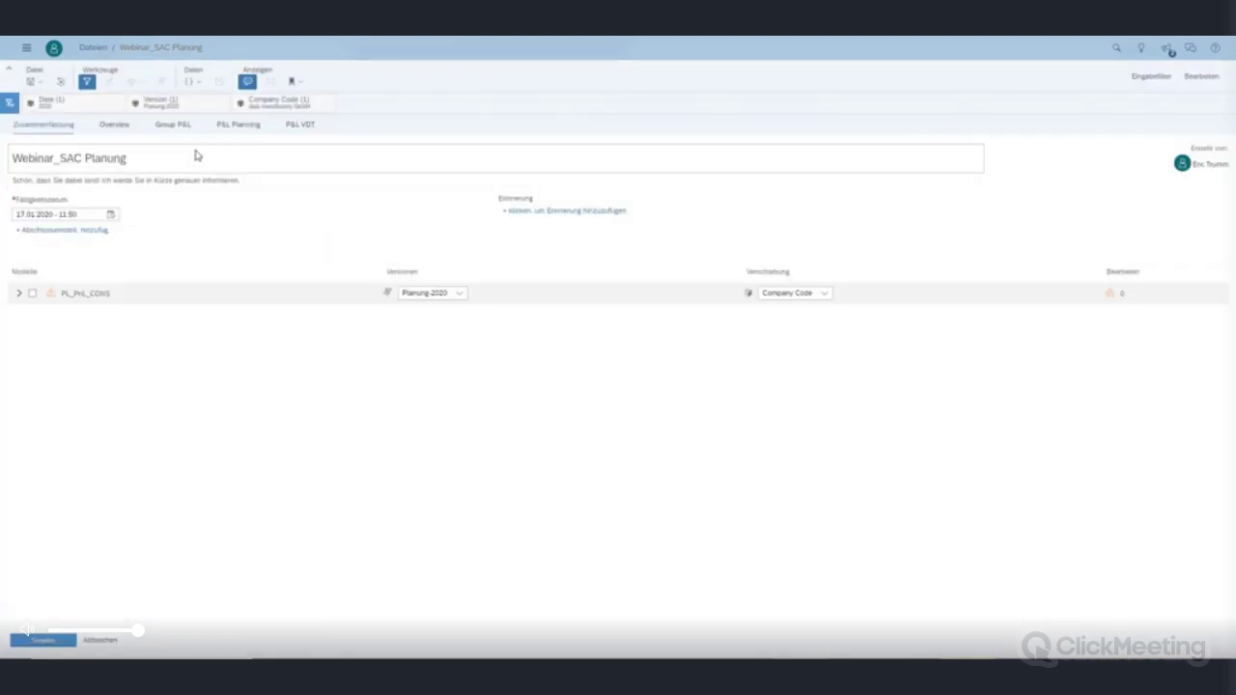
left_click_drag(158, 158, 11, 158)
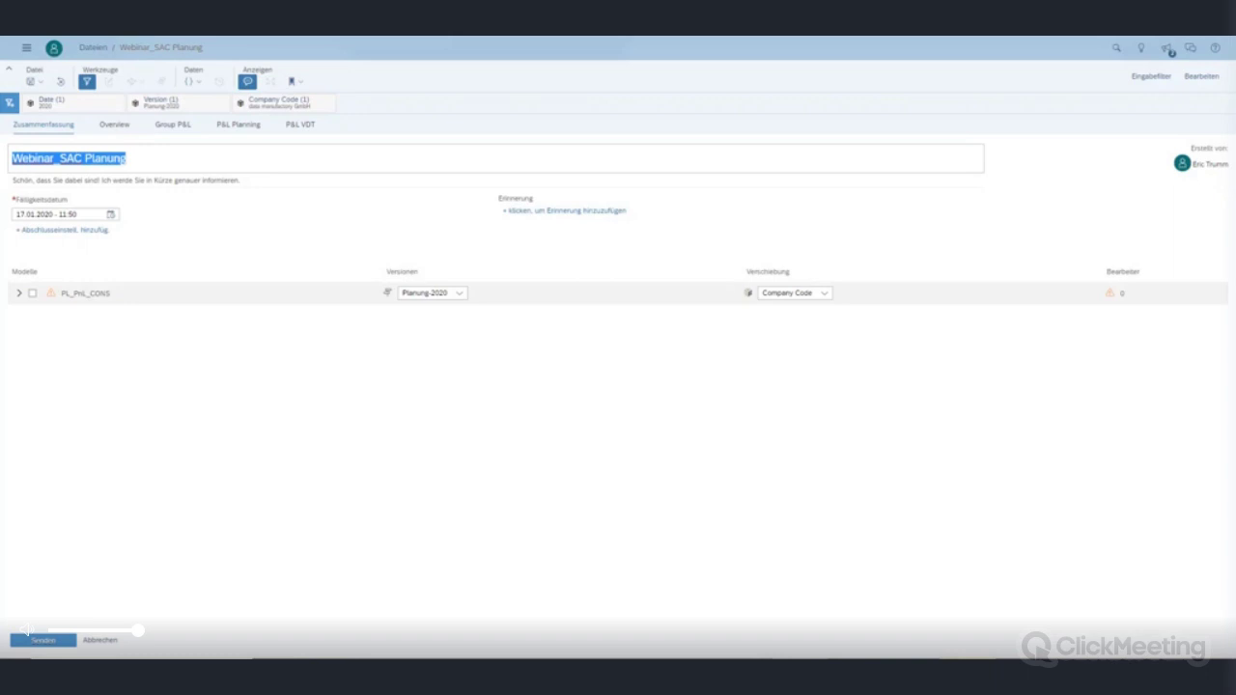
type("Planung für")
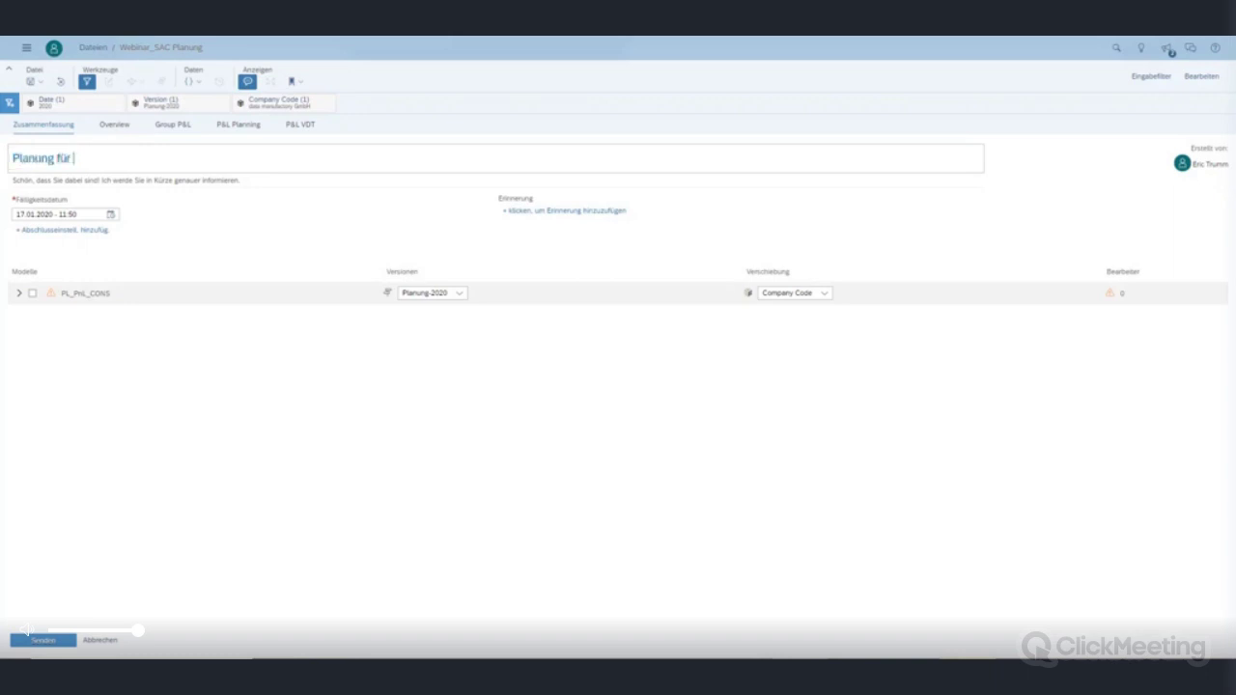
type(" das Jahr 2020")
Expand the PL_PnL_CONS model and replace the task description with a greeting to the assignee and "bitte die Plandaten für 2020 eintragen".
left_click(16, 292)
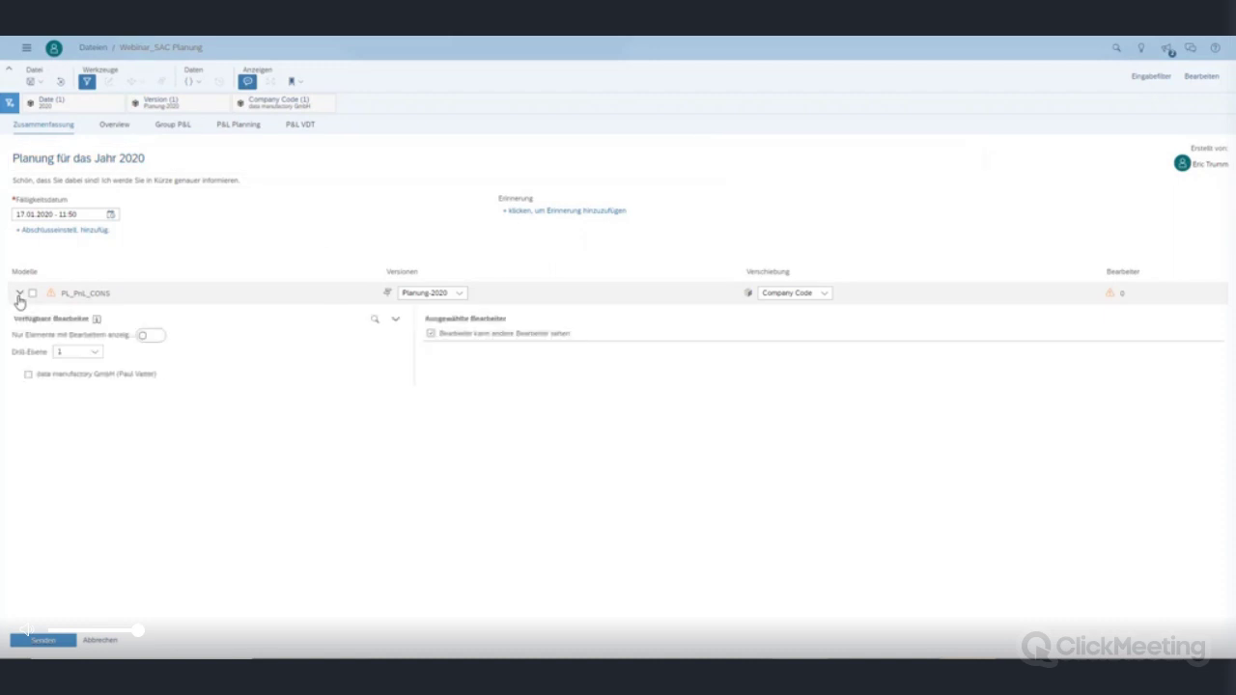
left_click(116, 180)
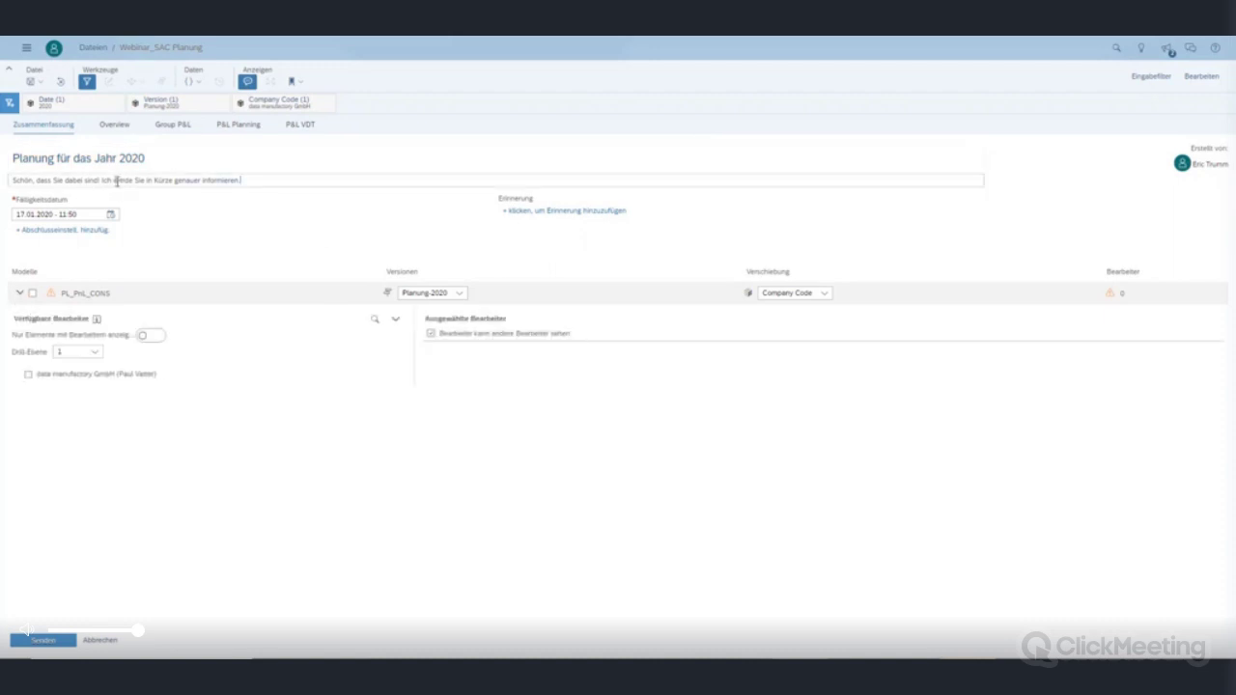
left_click_drag(234, 182, 7, 180)
type("Lie")
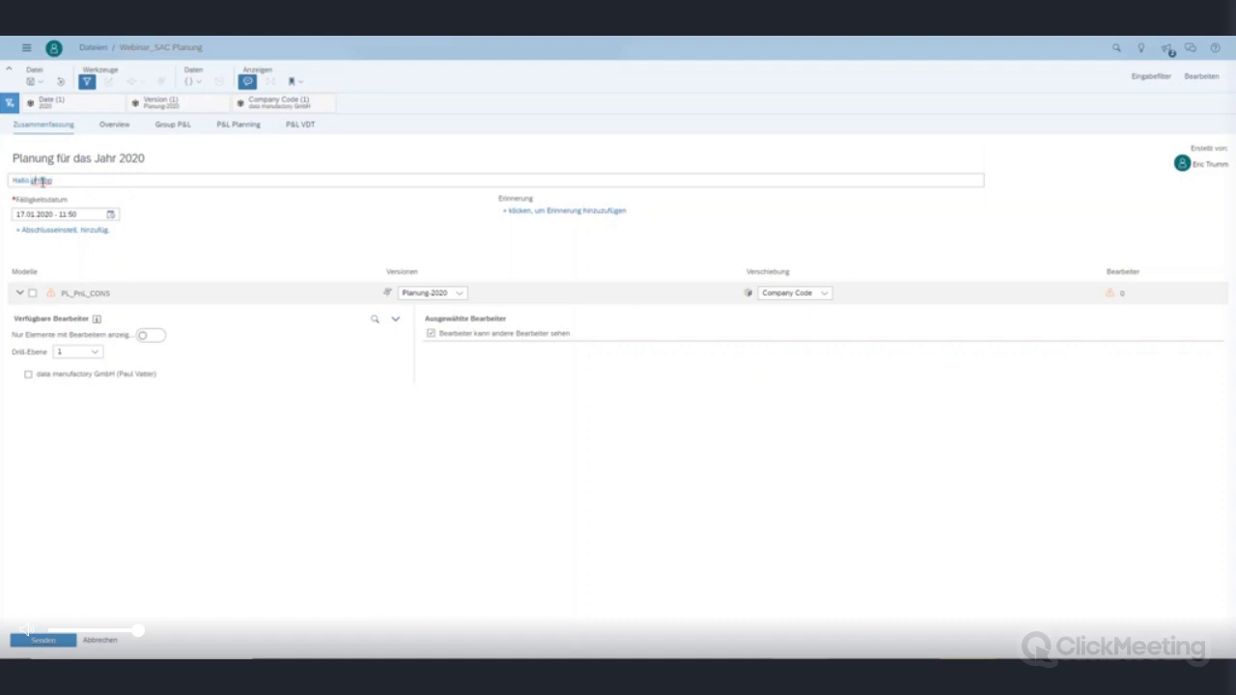
type("ipp")
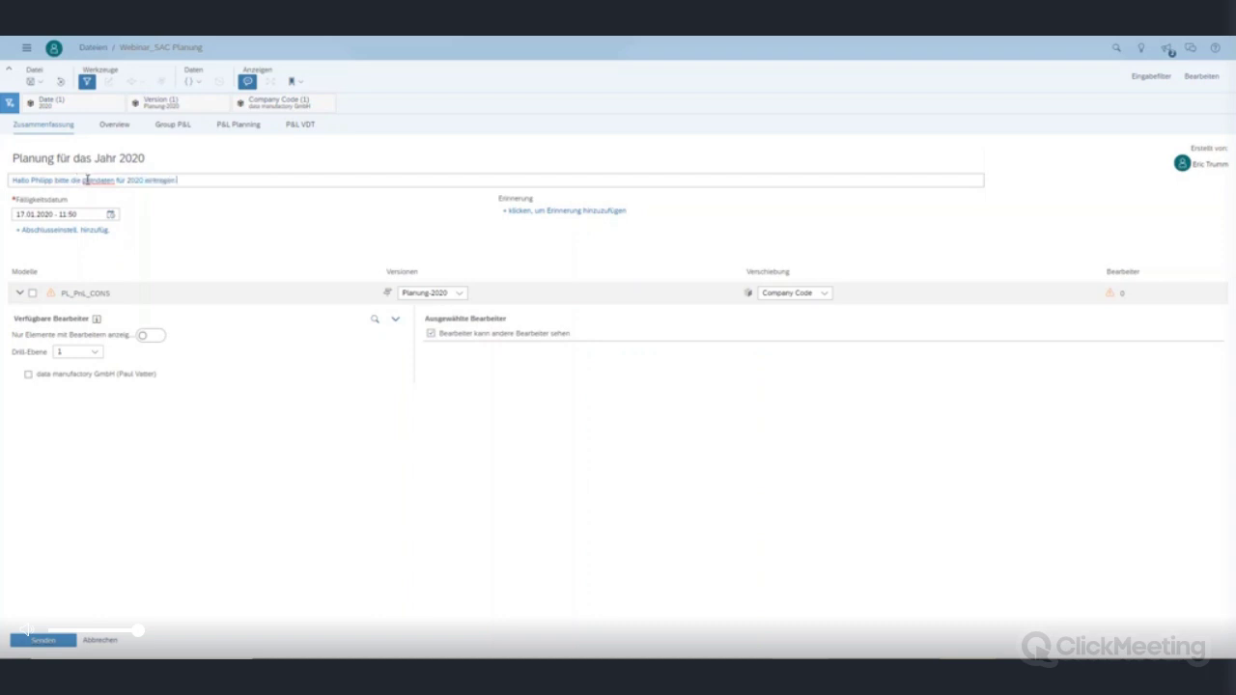
left_click(103, 194)
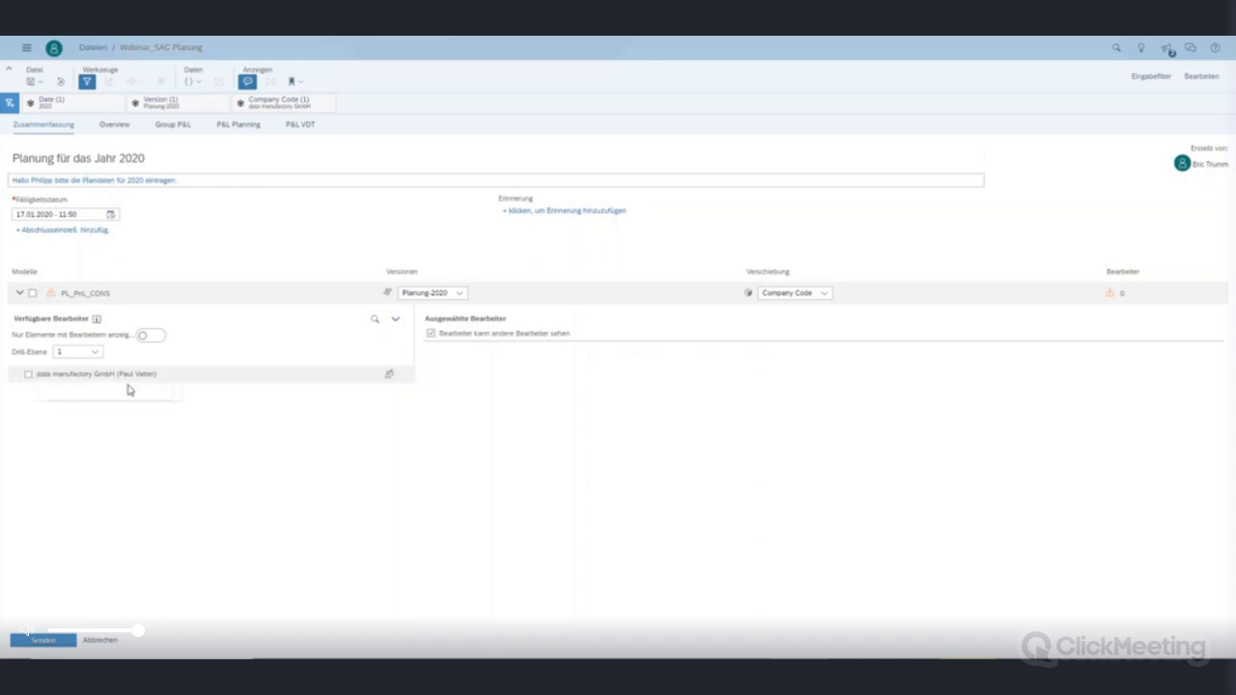
Replace the assignee of data manufactory GmbH with the second listed user and include that company in the task.
left_click(387, 373)
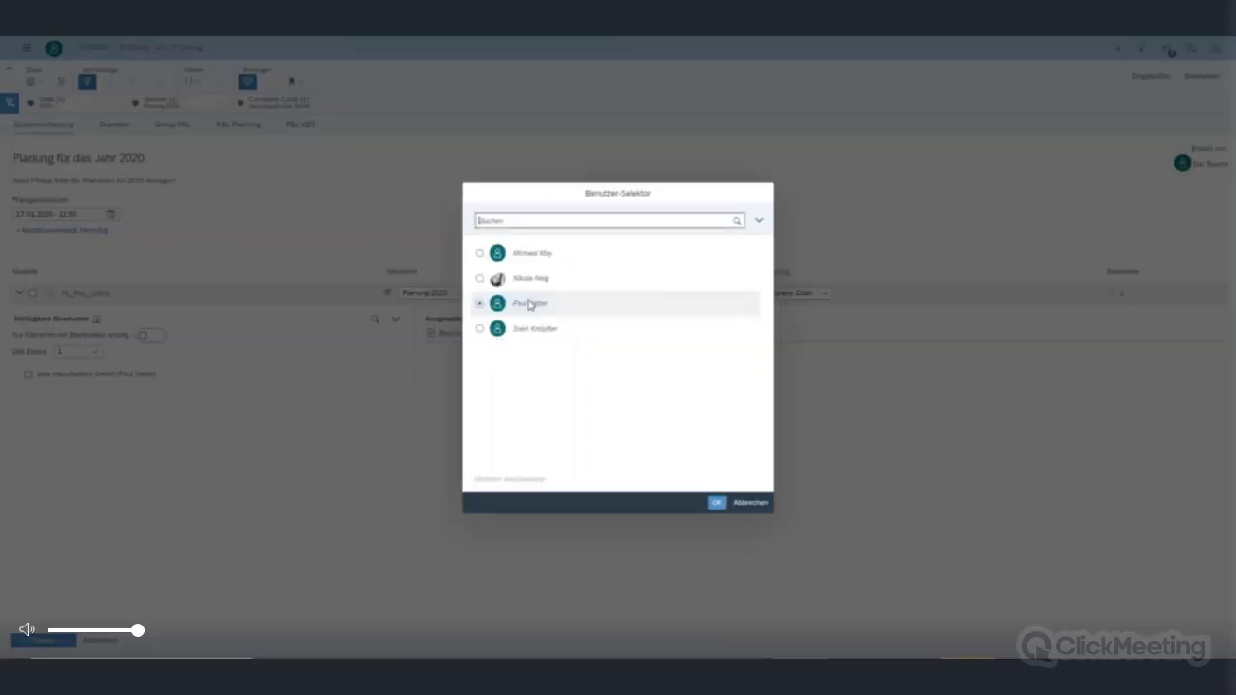
left_click(527, 281)
left_click(715, 502)
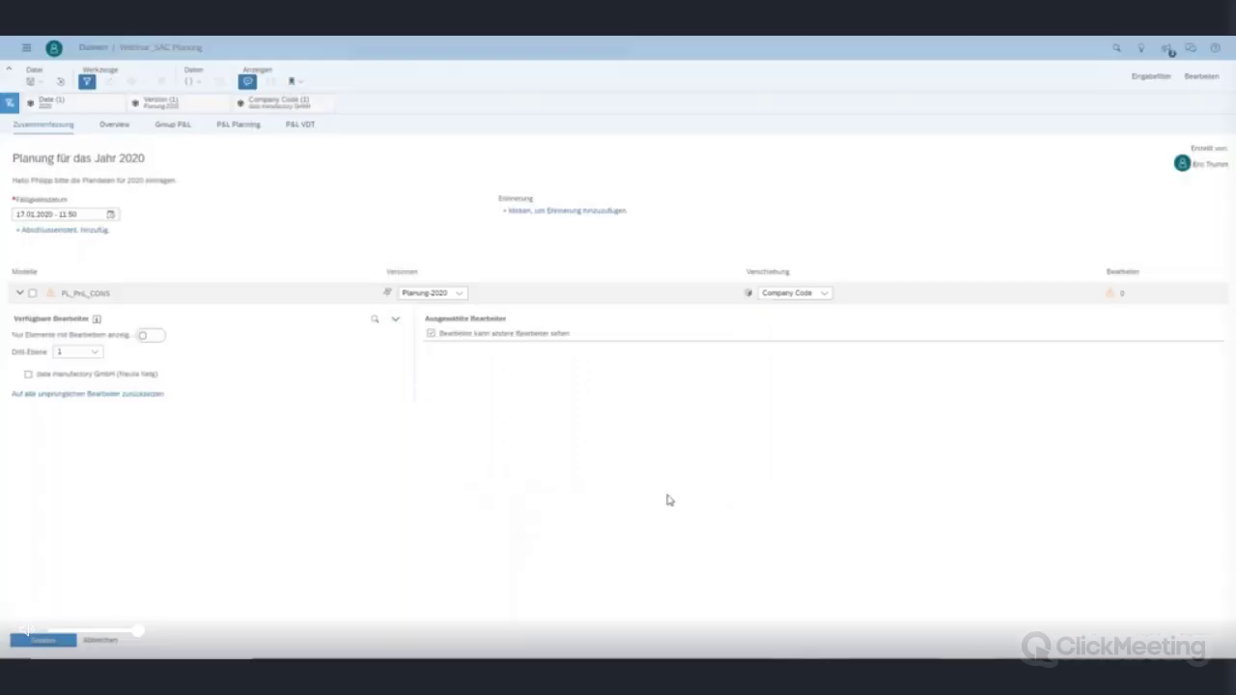
left_click(29, 375)
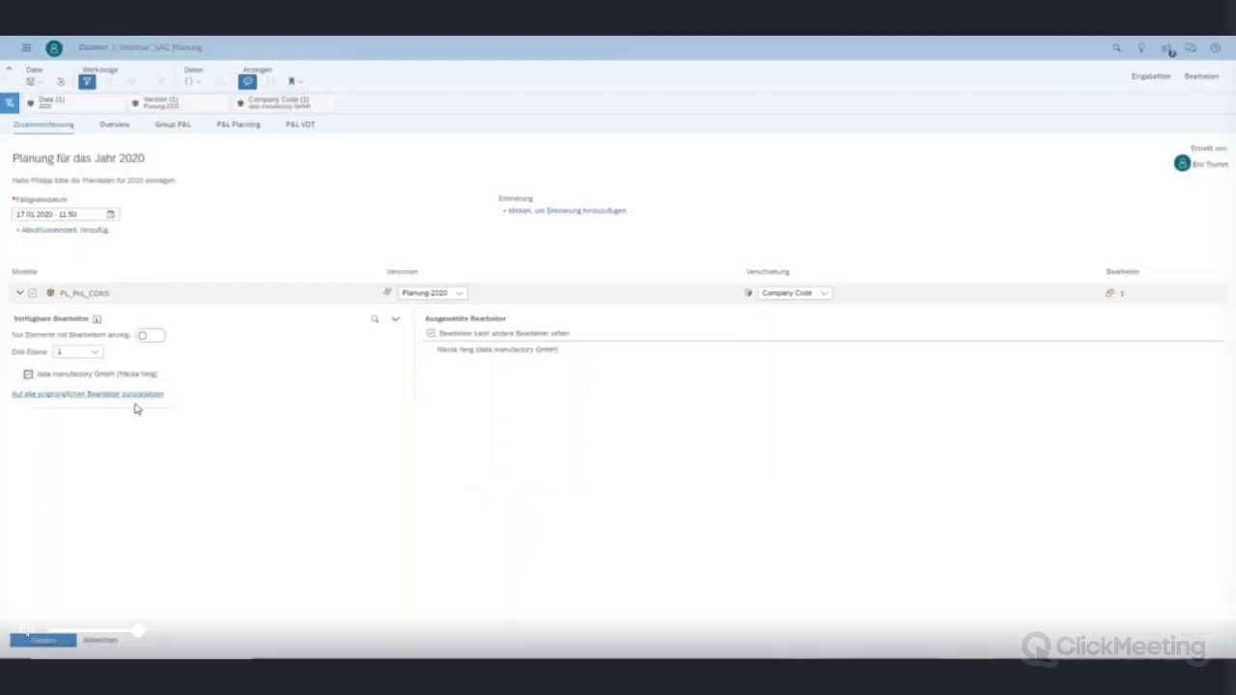
left_click(448, 305)
left_click(448, 305)
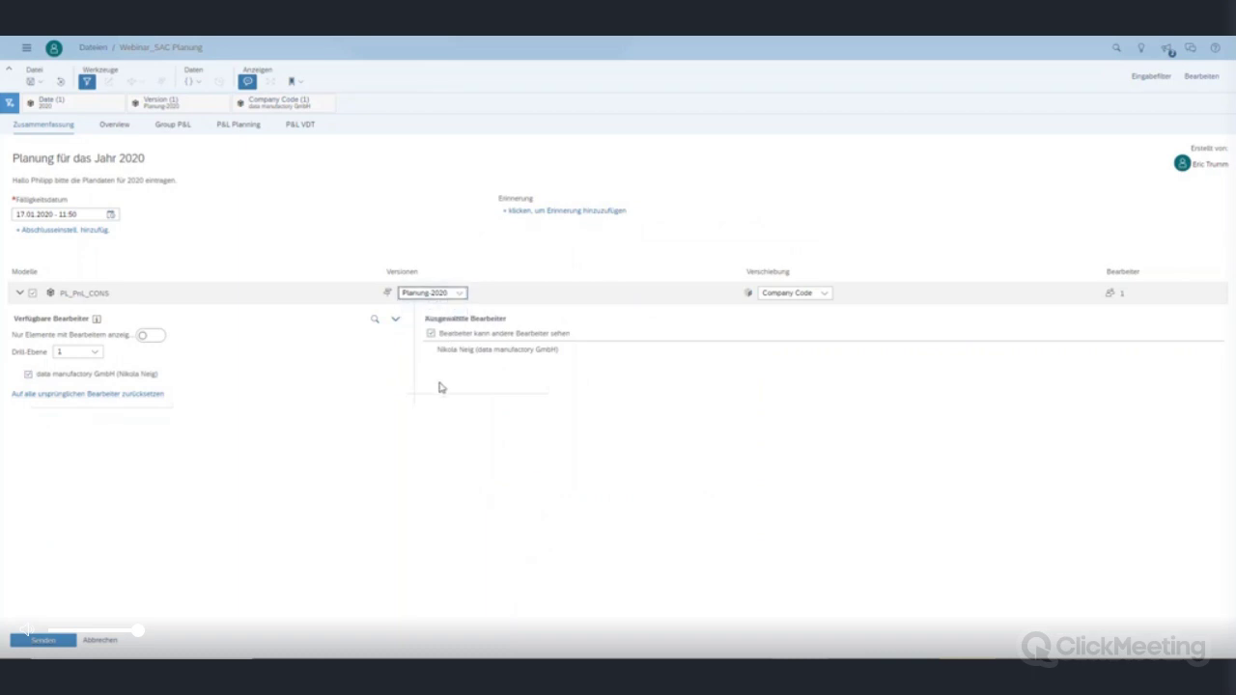
Set the task's due date to 31.01.2020 at 18:00.
left_click(111, 214)
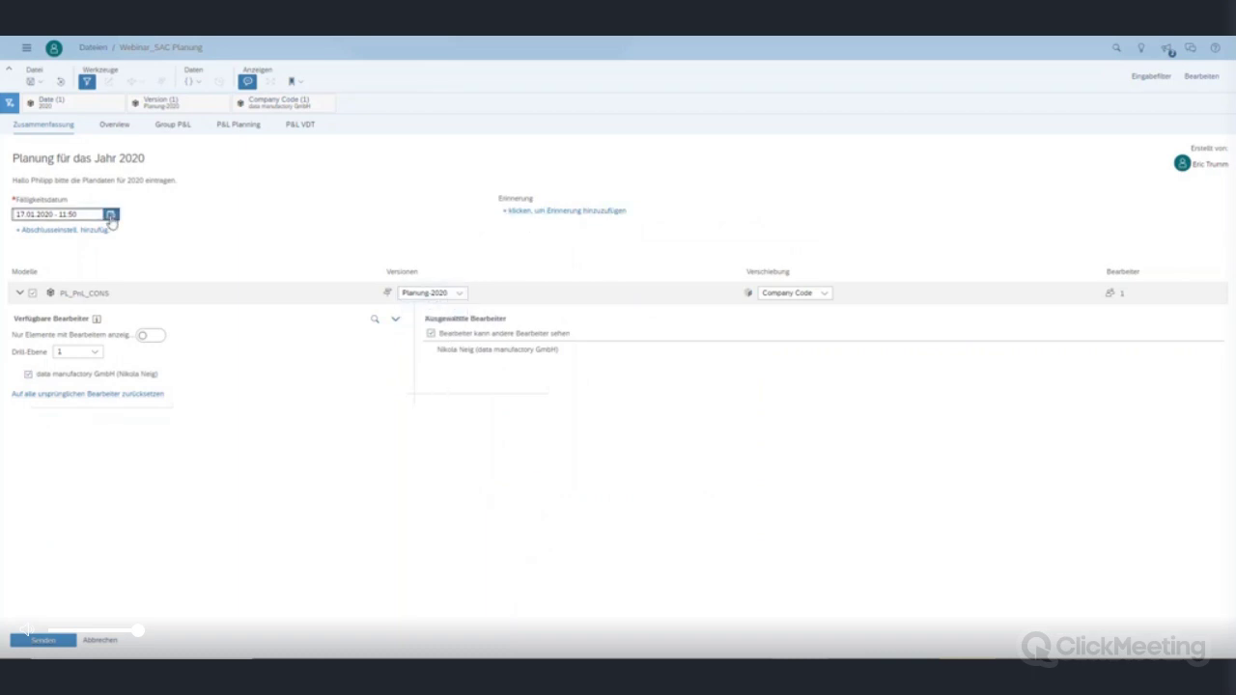
left_click(106, 332)
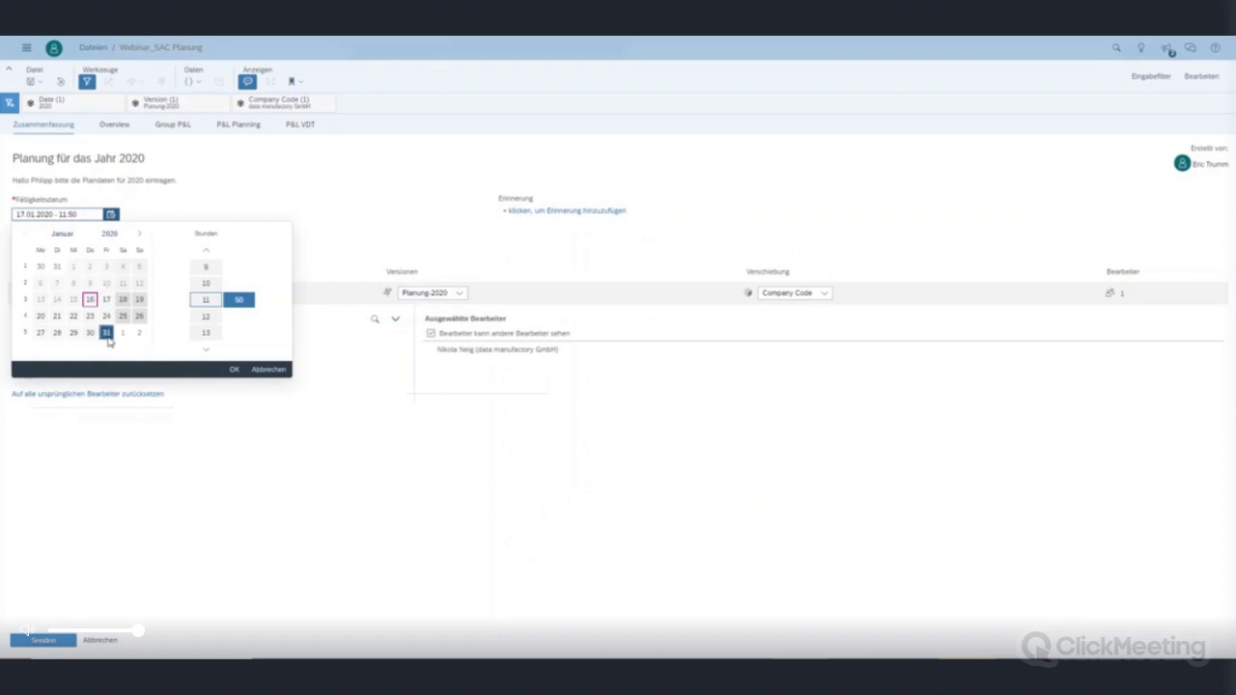
left_click(206, 333)
scroll(205, 333, "down", 4)
left_click(205, 317)
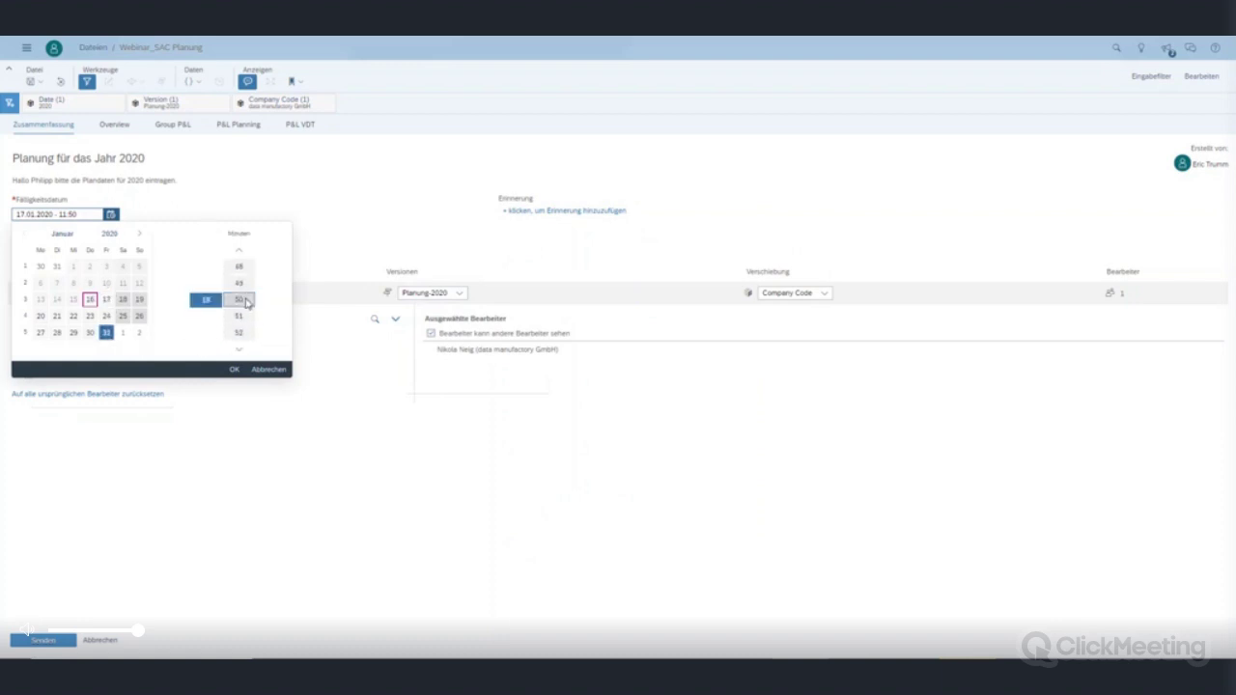
scroll(241, 299, "down", 1)
left_click(241, 332)
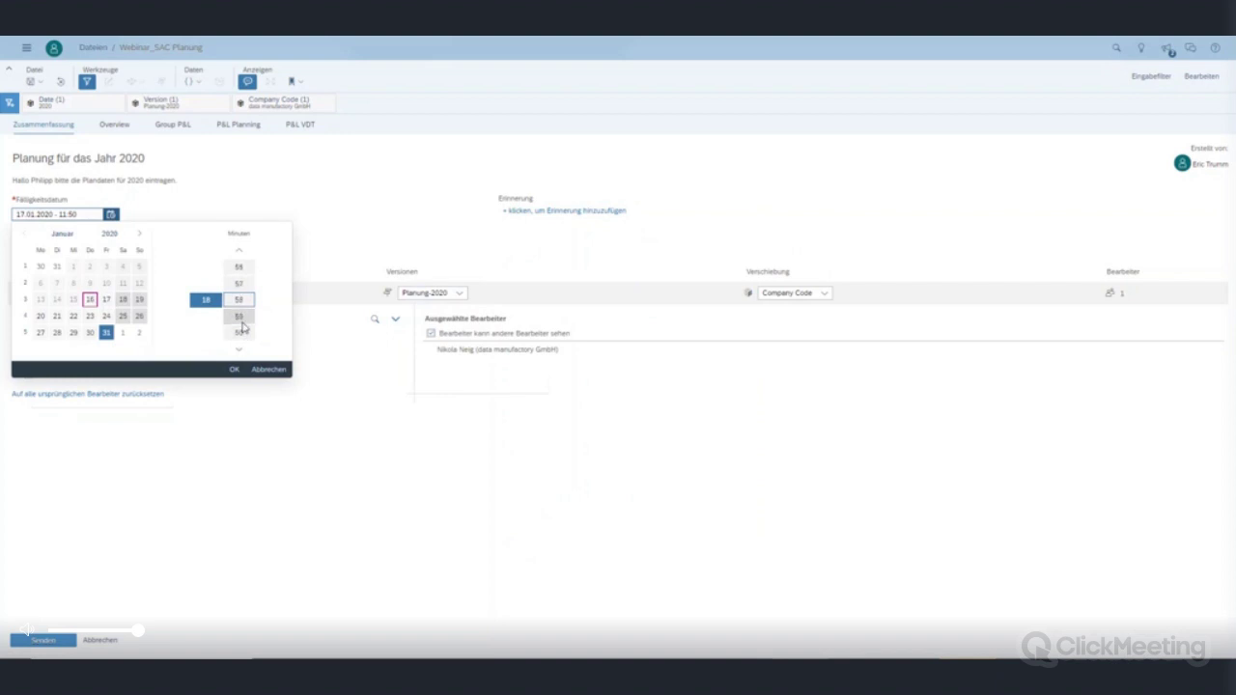
left_click(240, 317)
left_click(234, 369)
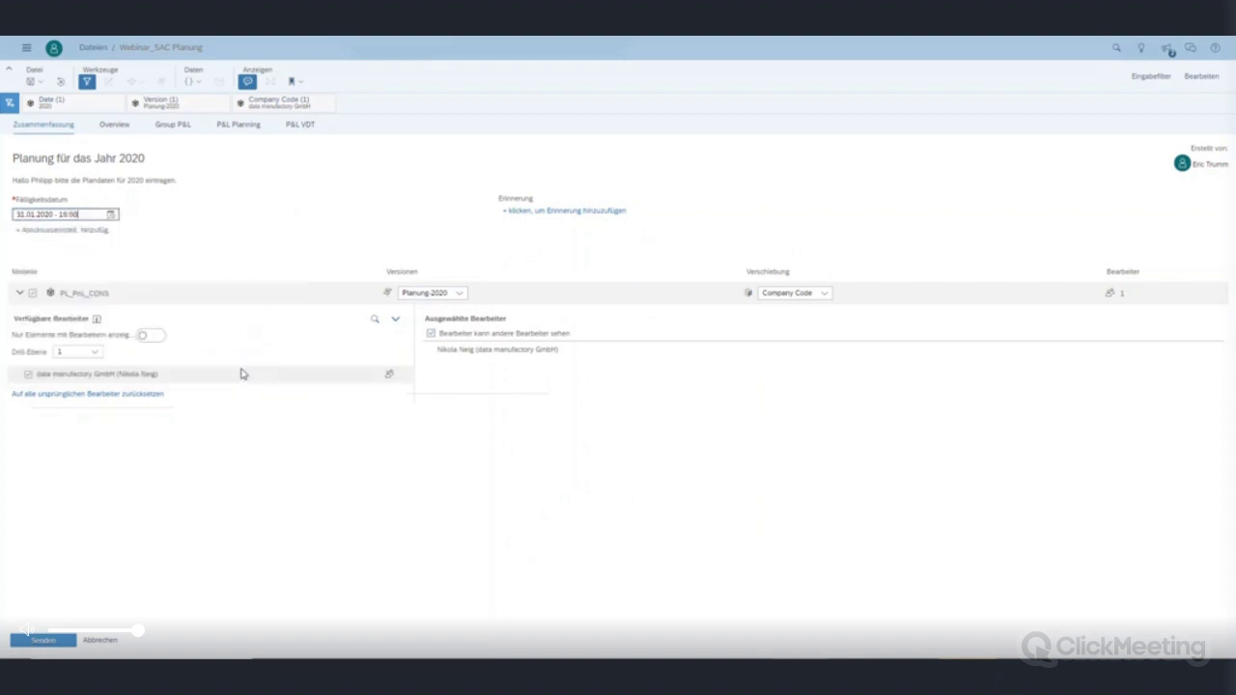
Add a reminder 2 days before the due date and send the input task.
left_click(538, 211)
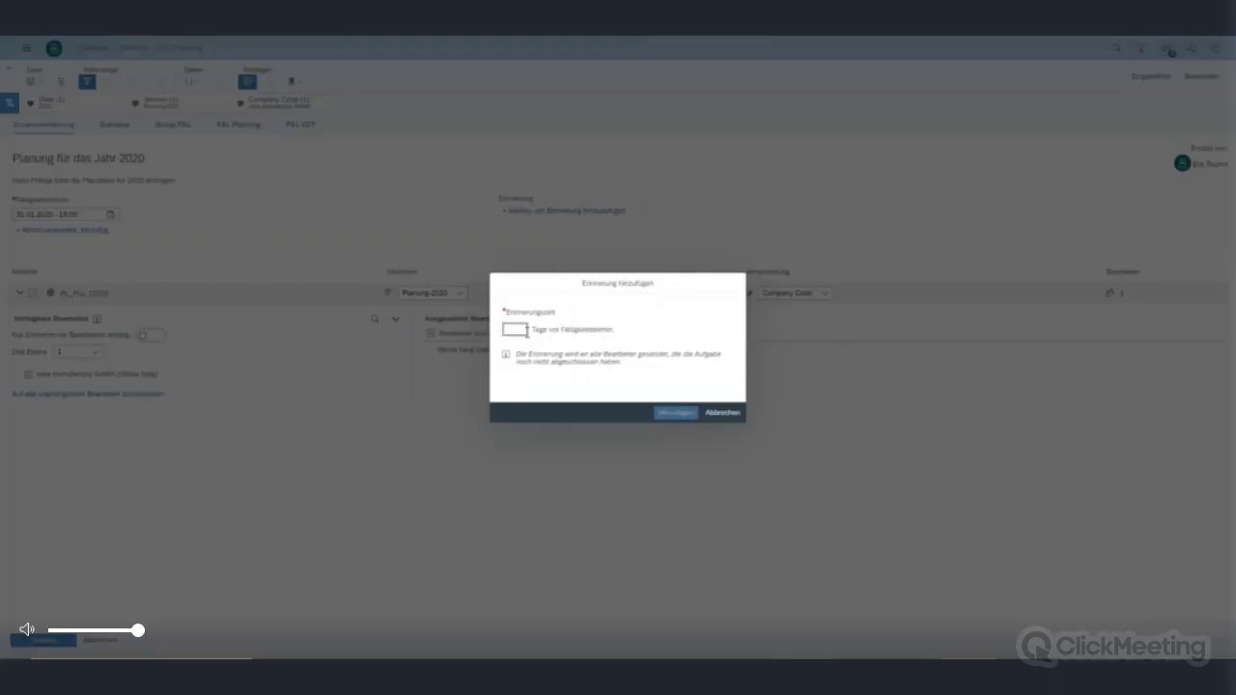
left_click(666, 415)
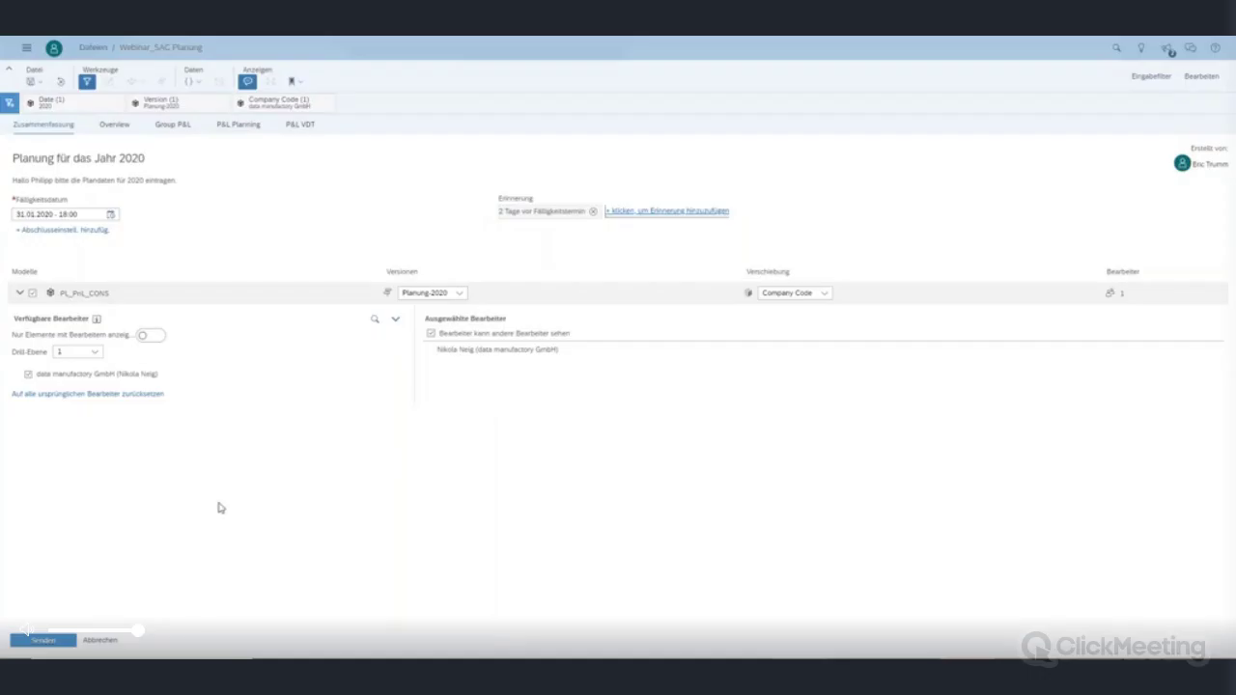
left_click(46, 643)
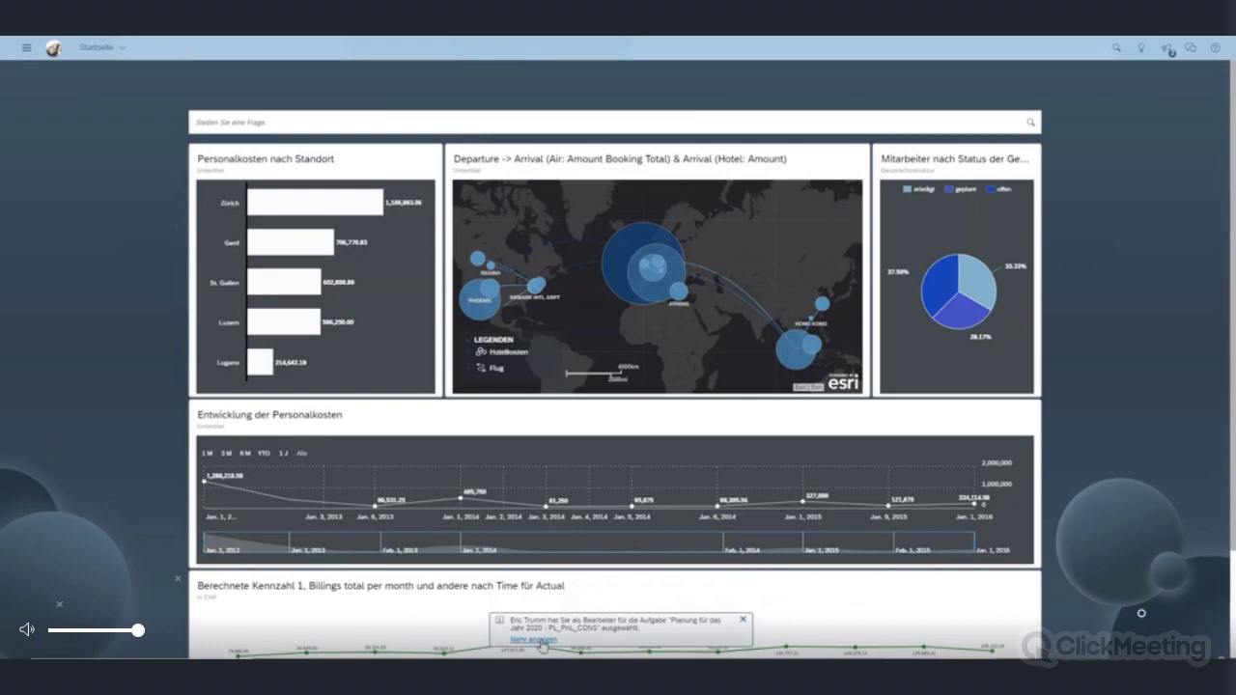
Open the received task from the assignee's notification, check the notification list and view the task's PL_PnL_CONS assignment details.
left_click(536, 639)
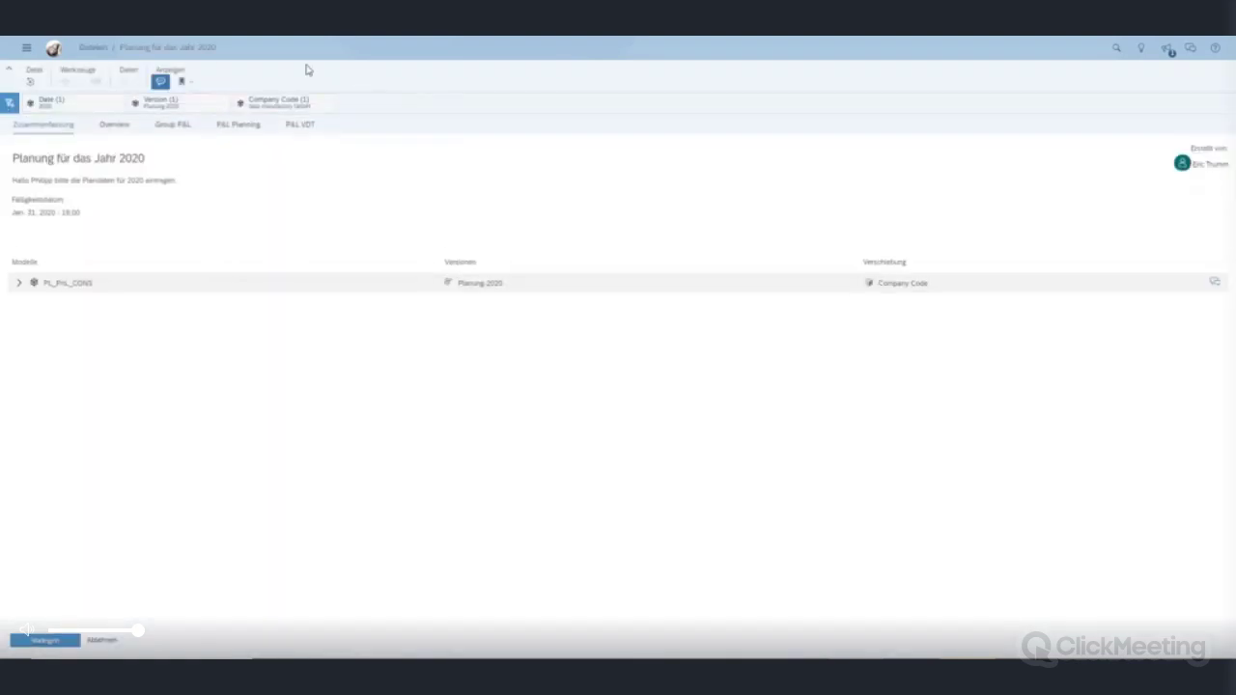
left_click(1167, 48)
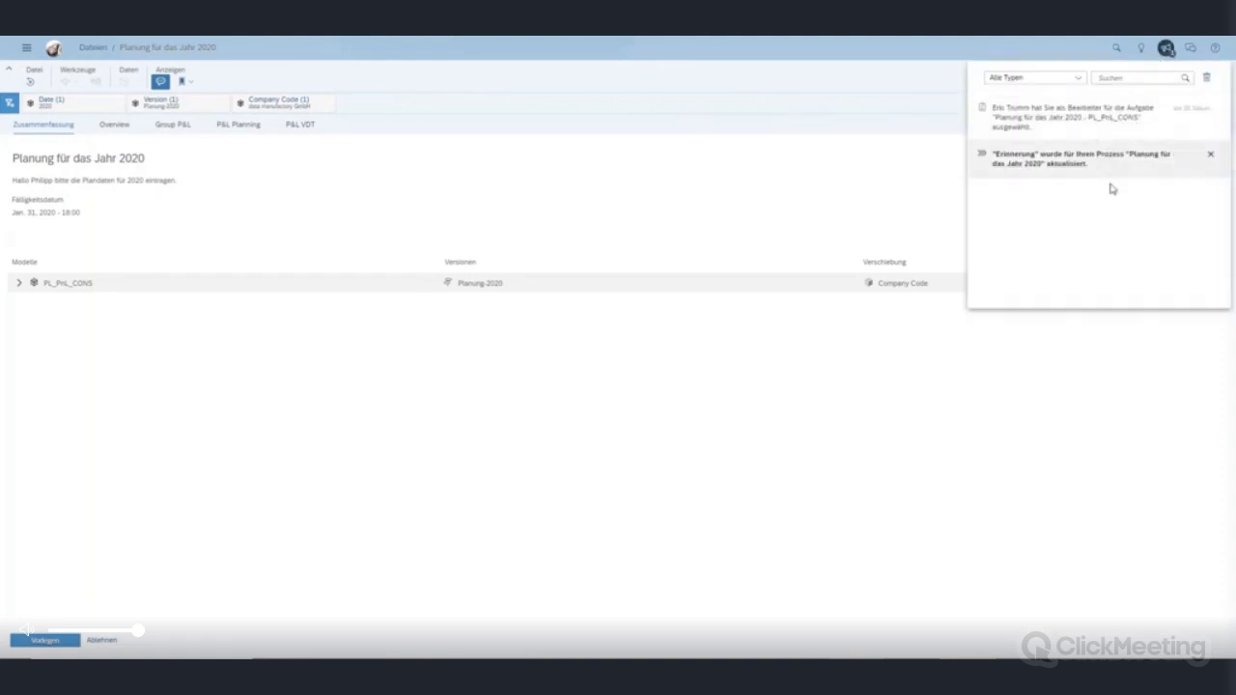
left_click(1067, 396)
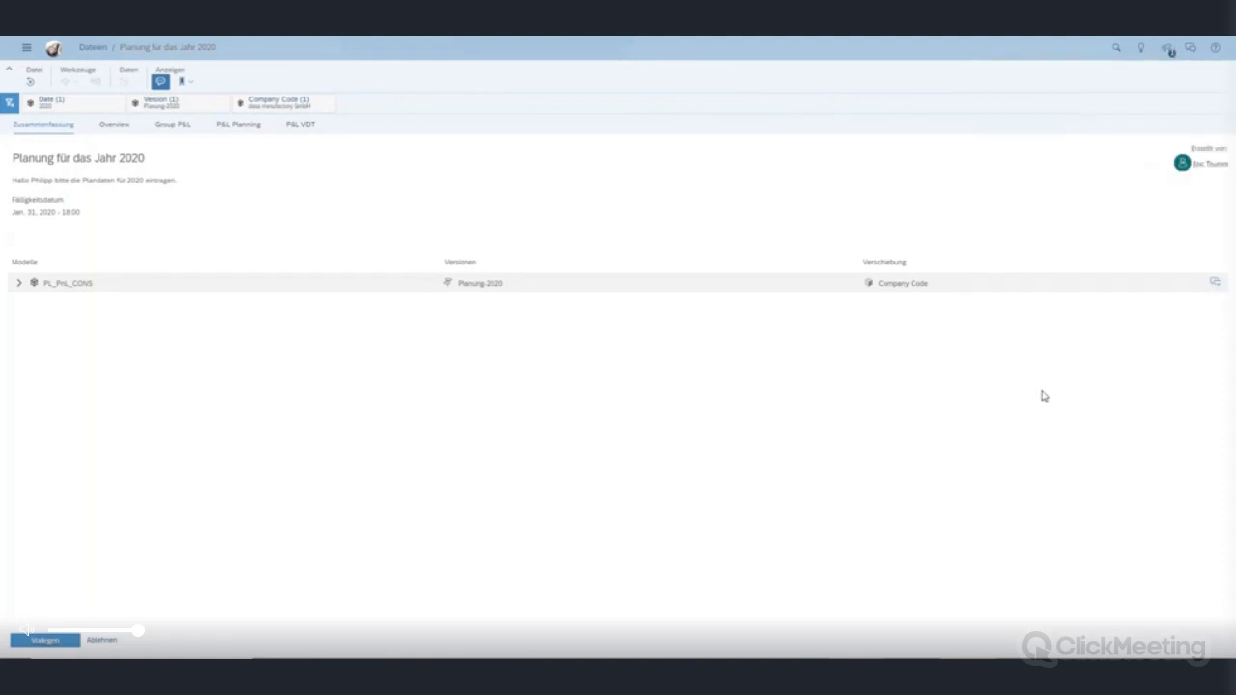
left_click(19, 286)
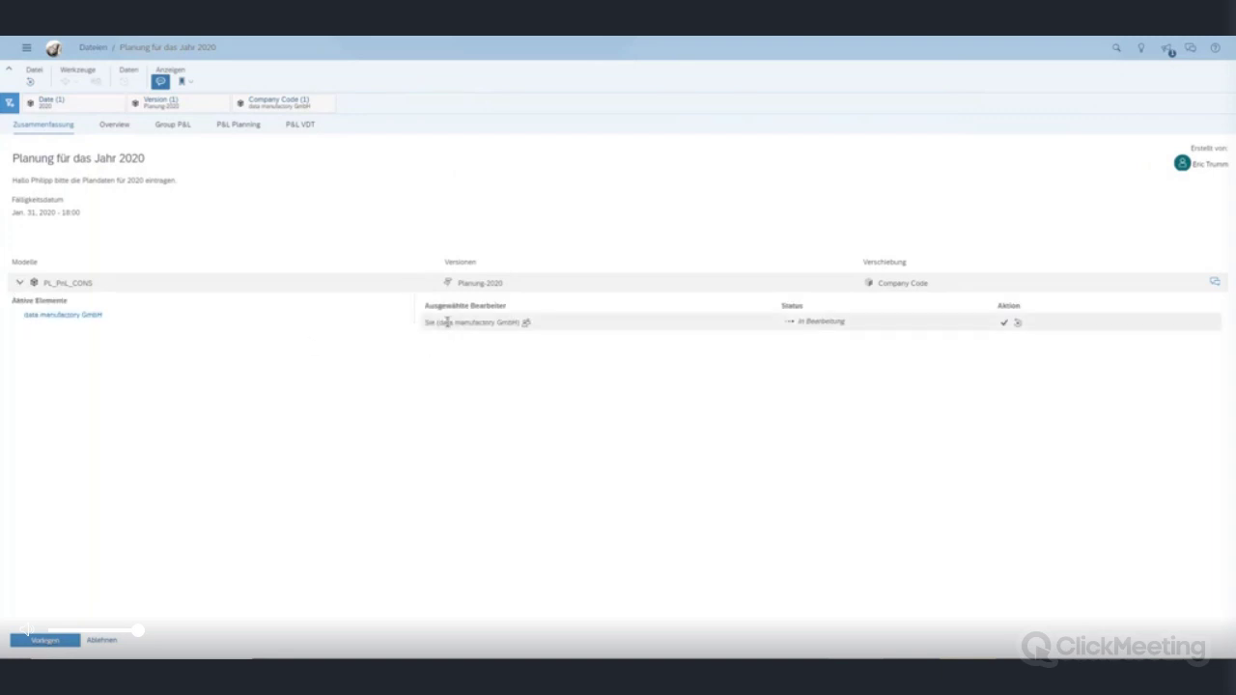
View the process "Planung für das Jahr 2020" in the calendar, including its discussion, and close the discussion.
left_click(28, 50)
mouse_move(37, 128)
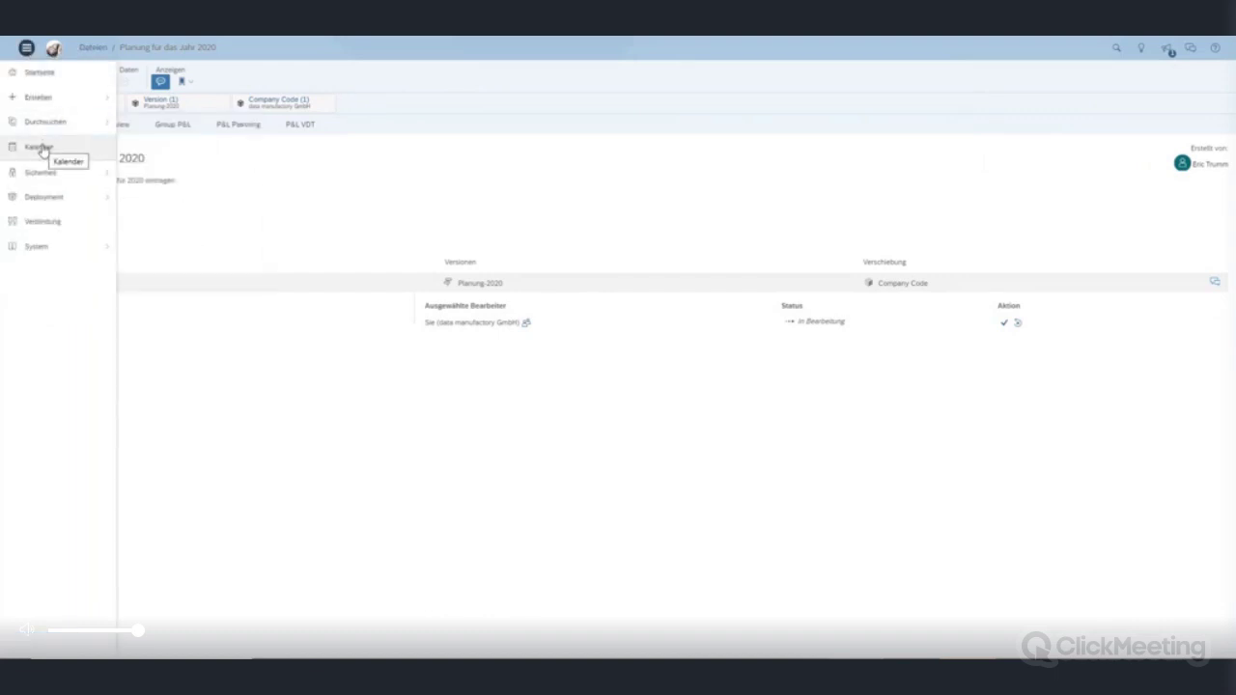
left_click(40, 147)
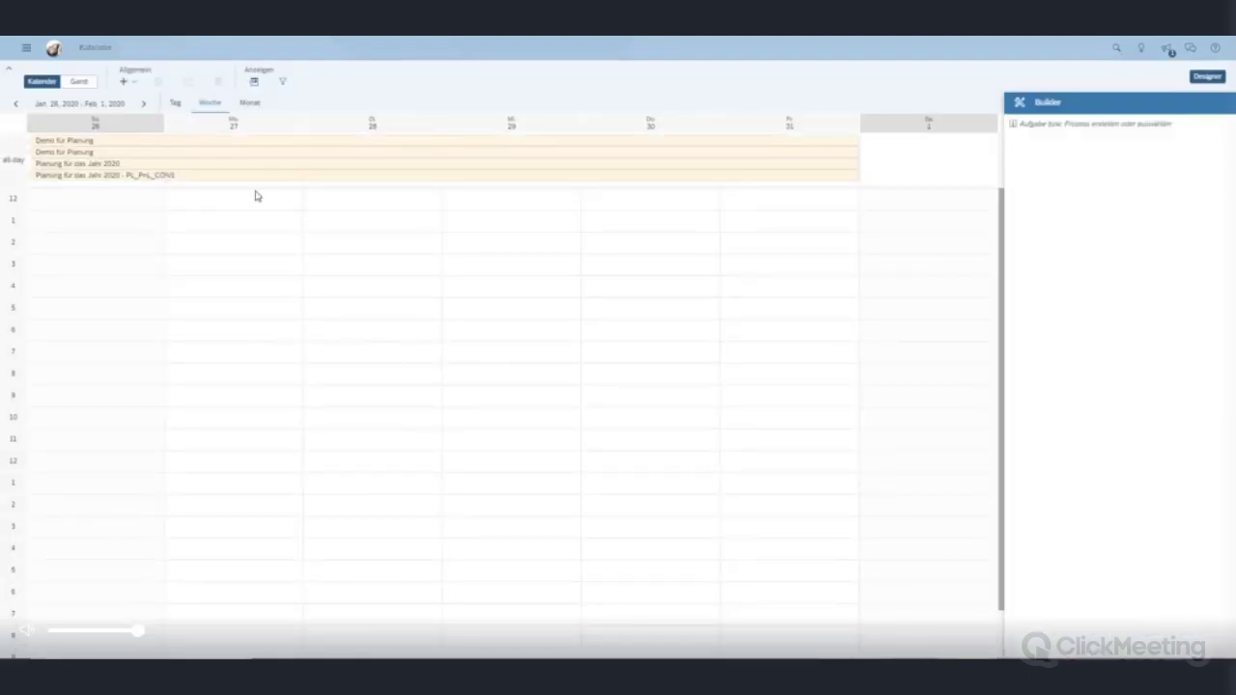
left_click(112, 164)
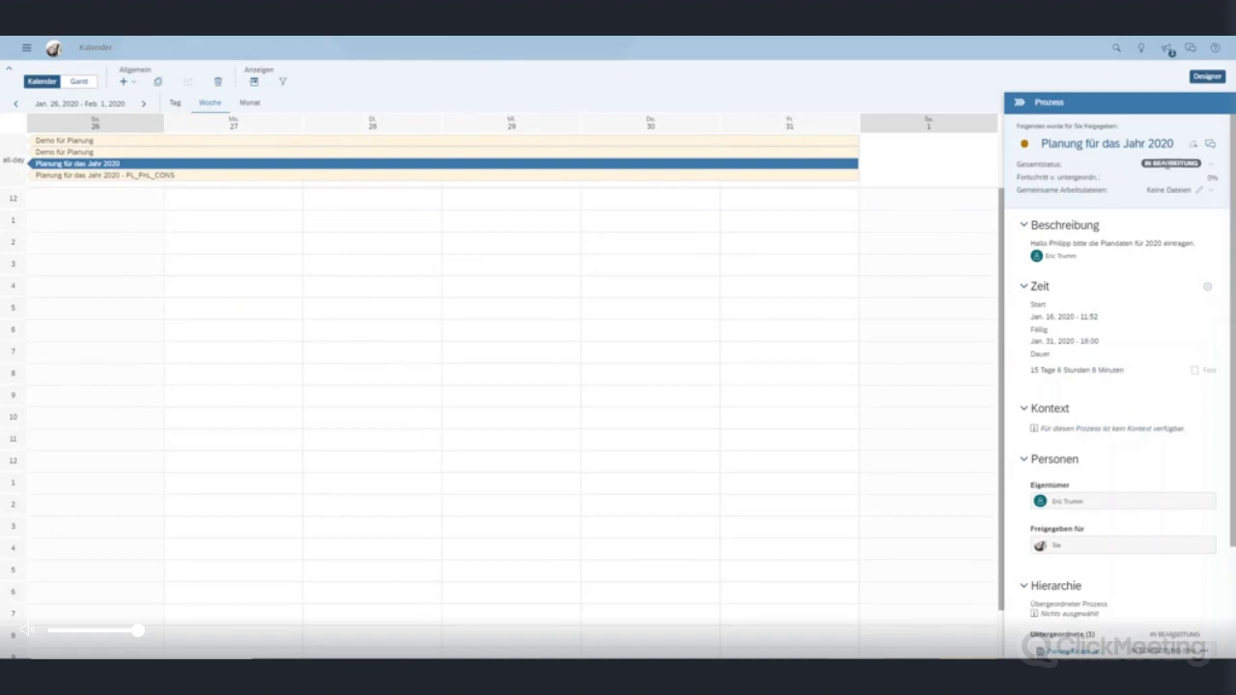
left_click(1210, 145)
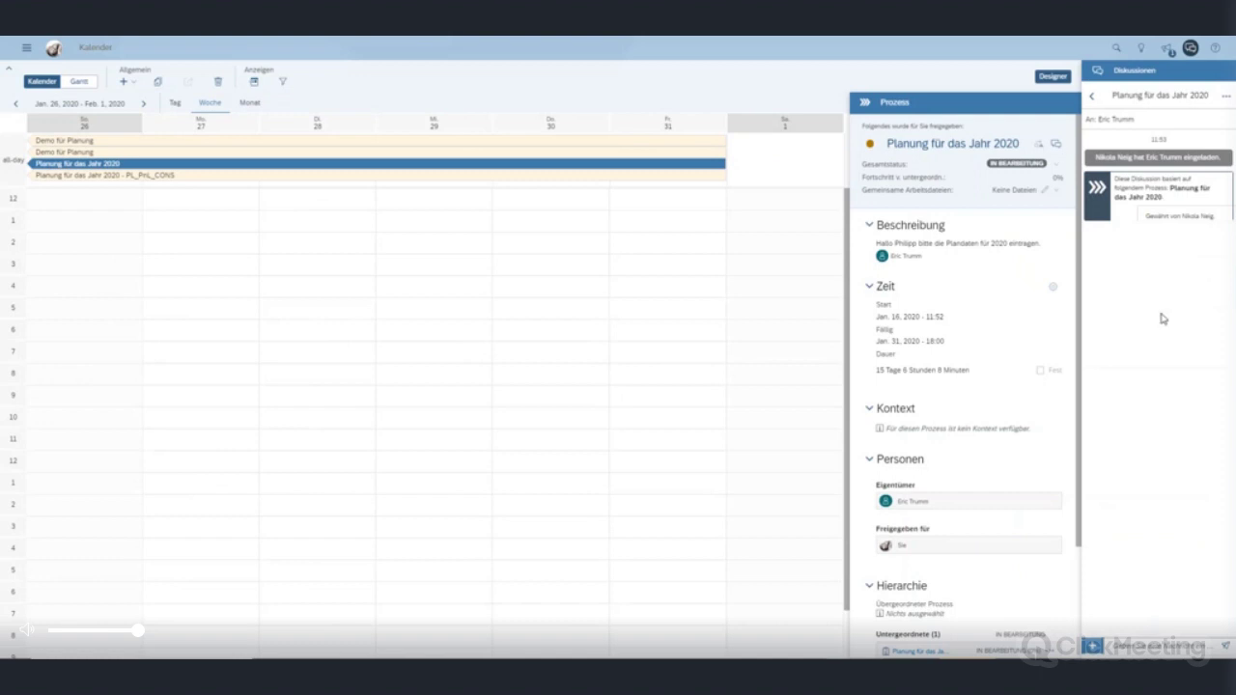
left_click(1189, 48)
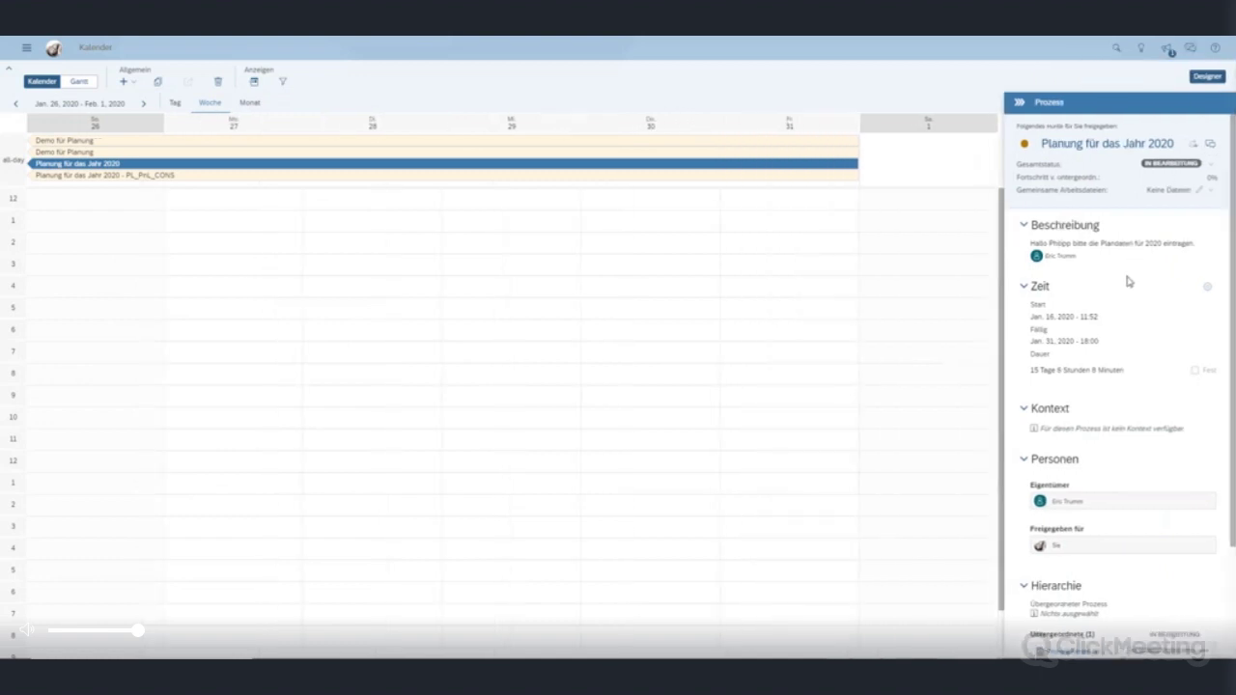
Examine the process's hierarchy and the actions available for its subordinate task.
scroll(1129, 287, "down", 2)
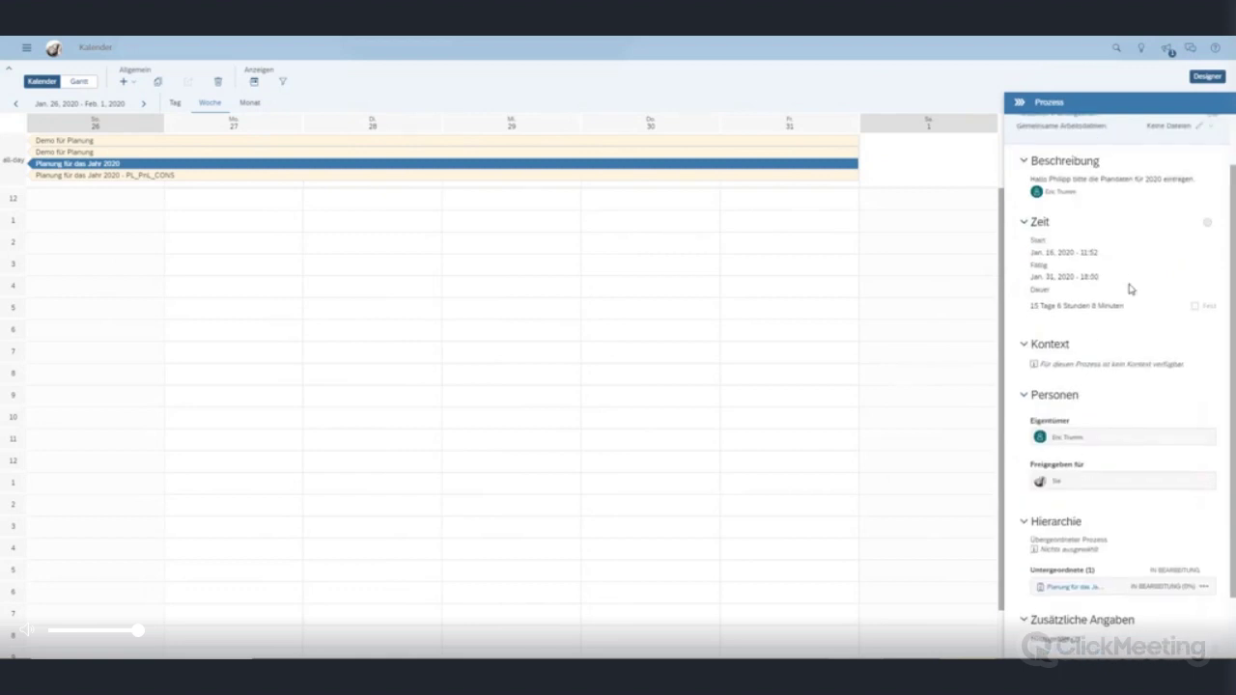
scroll(1130, 288, "down", 3)
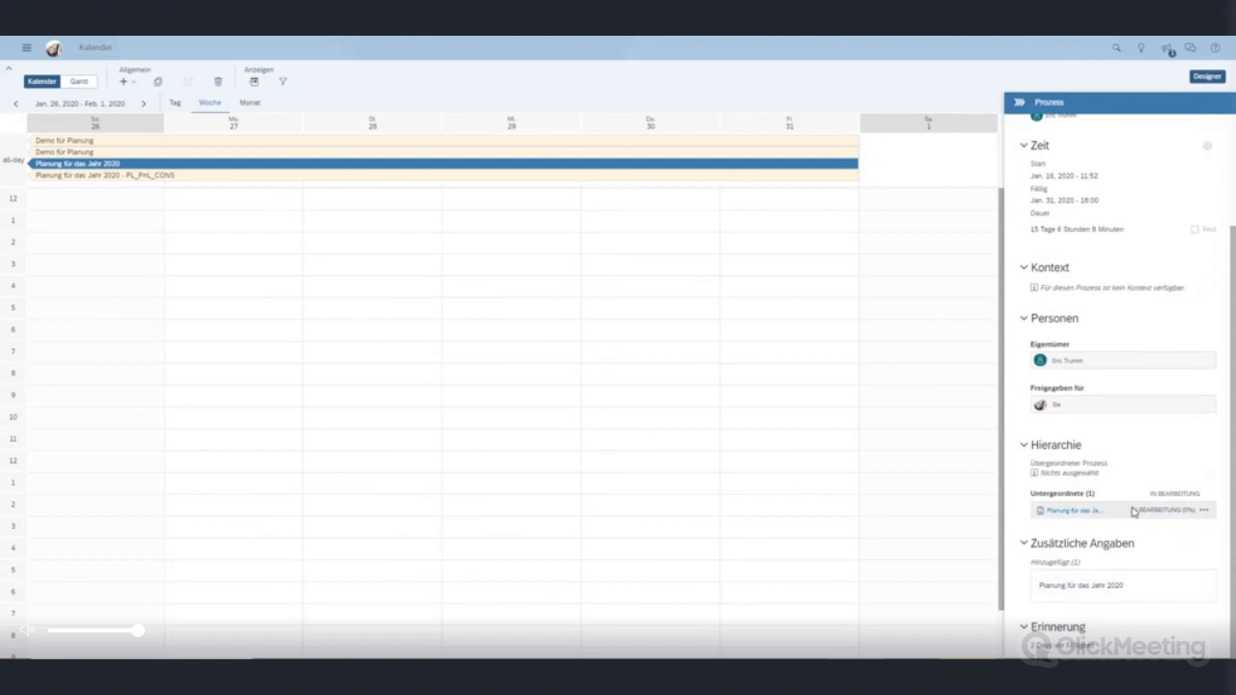
left_click(1203, 512)
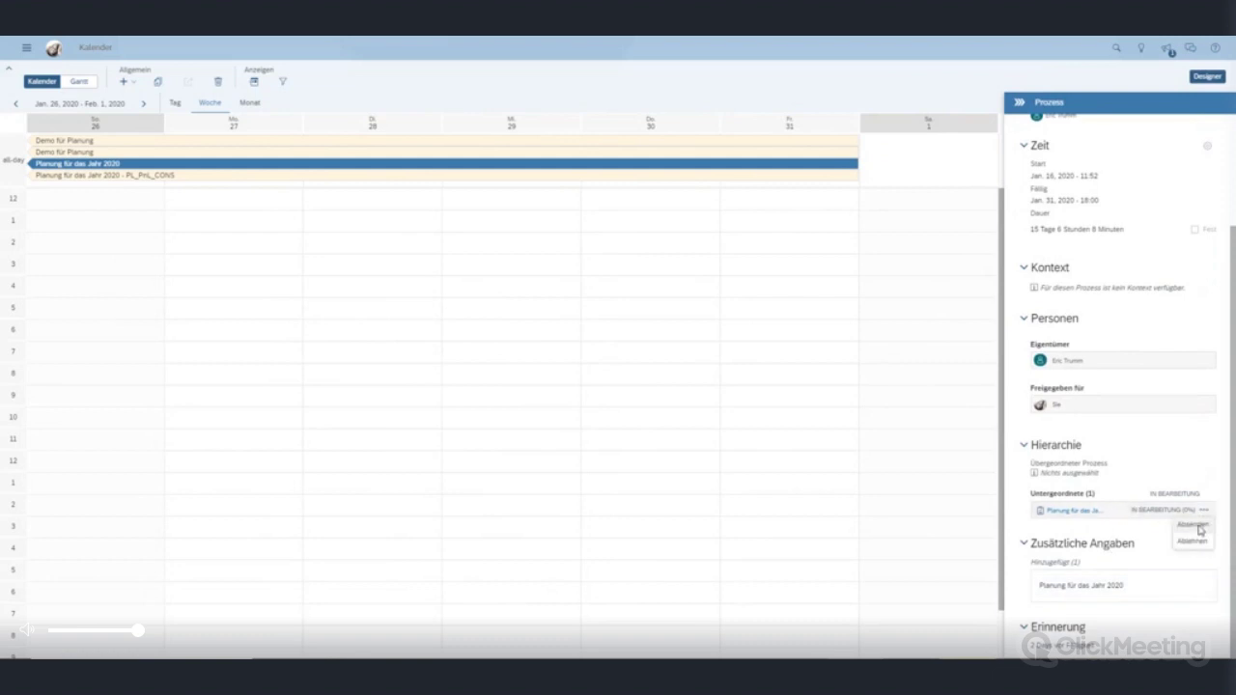
left_click(1196, 541)
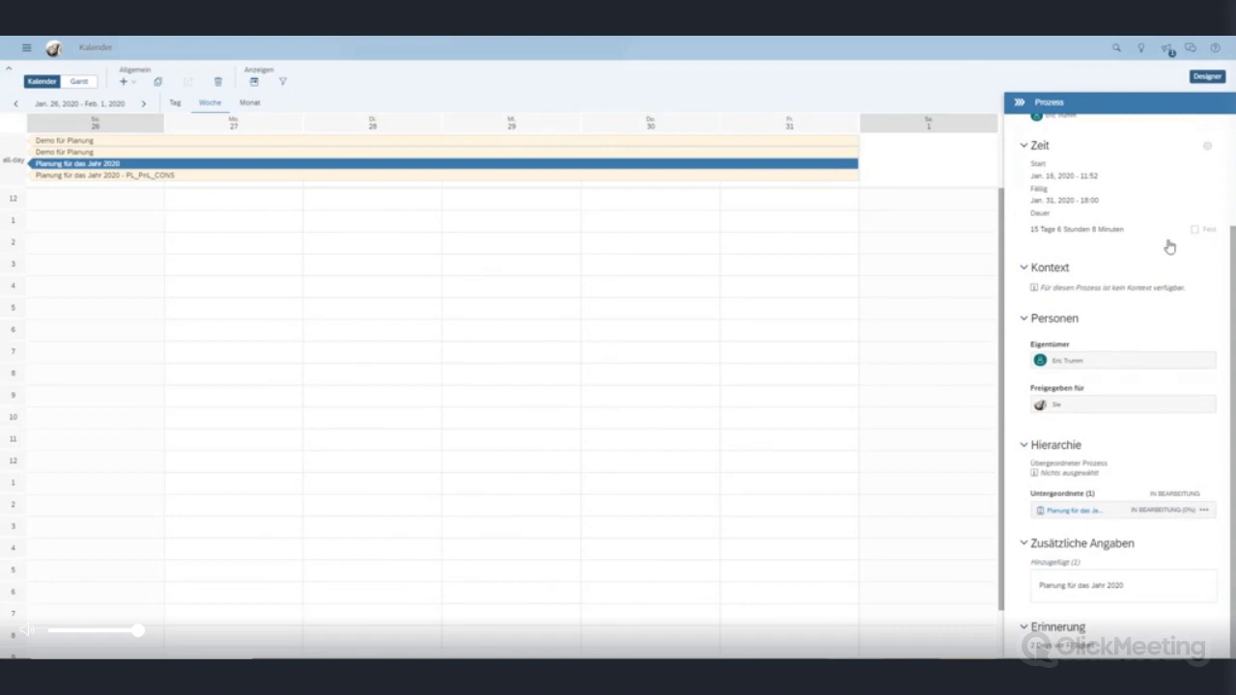
Open the assigned 2020 planning task from the notifications, expand its PL_PnL_CONS details and open its P&L Planning page.
left_click(1166, 48)
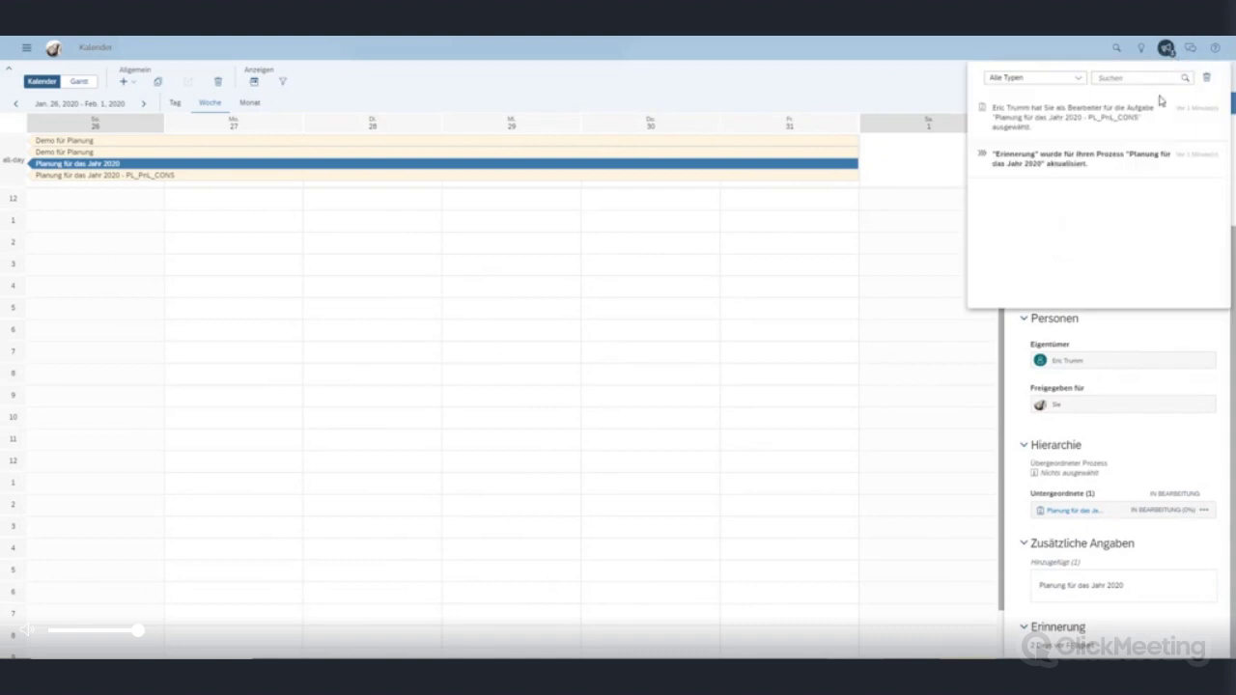
left_click(1143, 124)
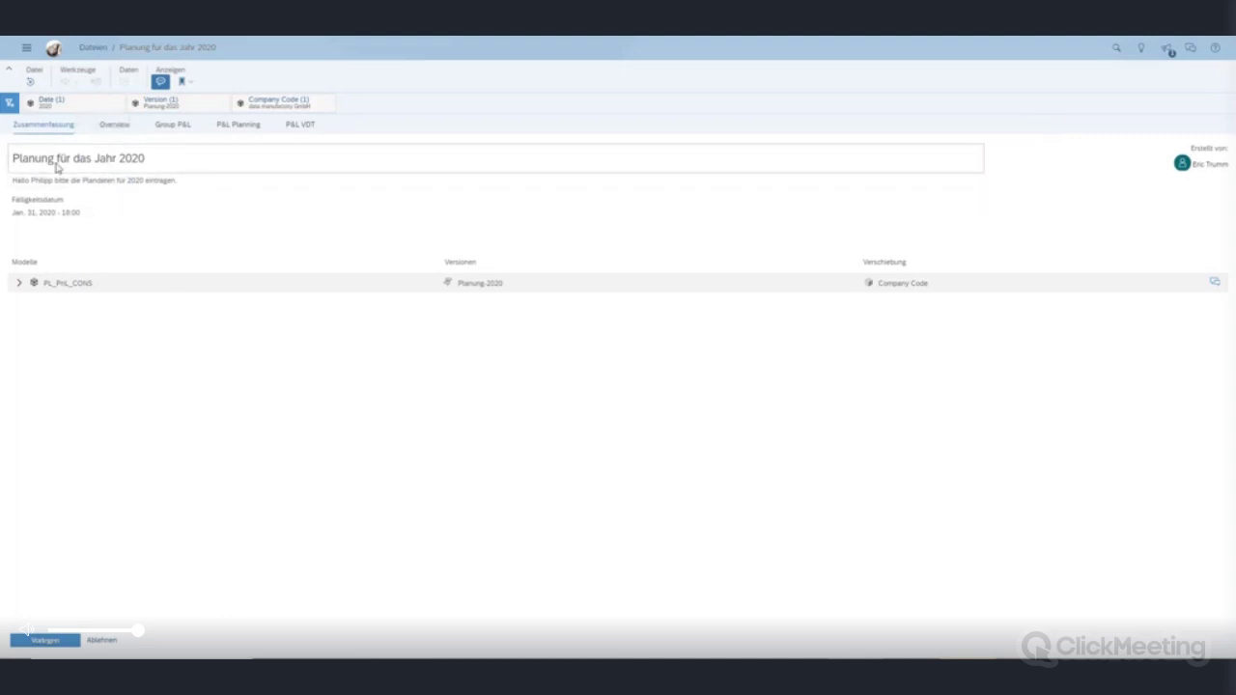
left_click(18, 282)
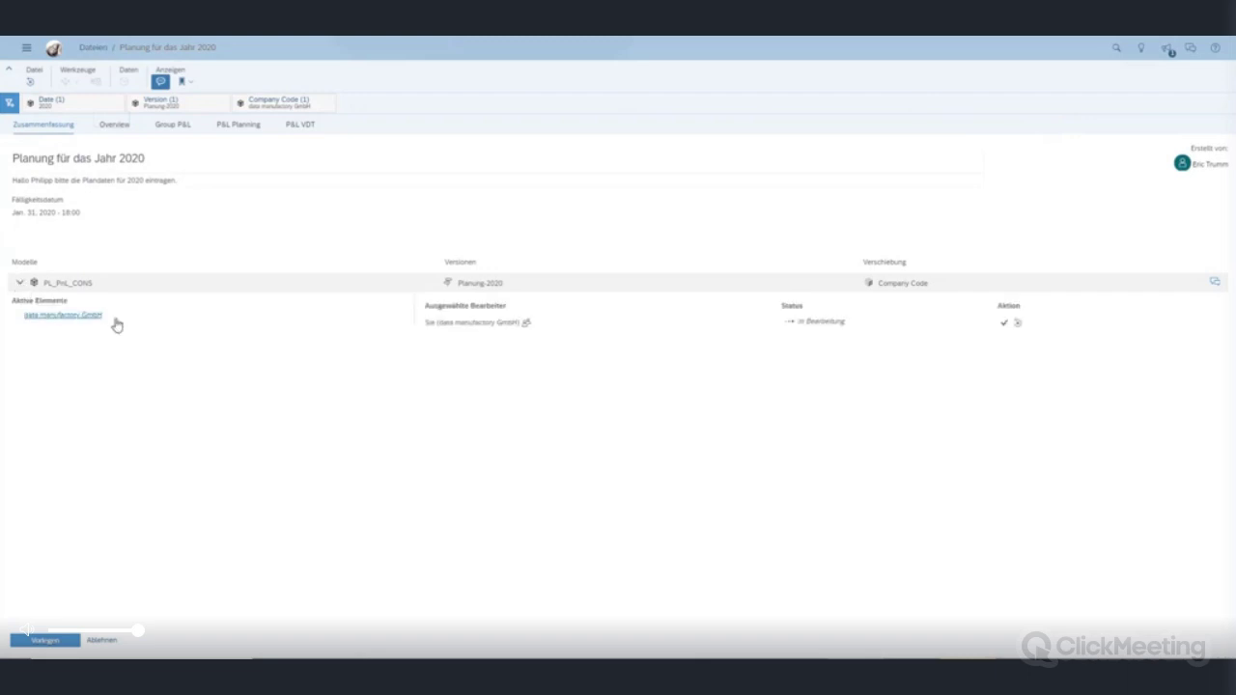
left_click(222, 129)
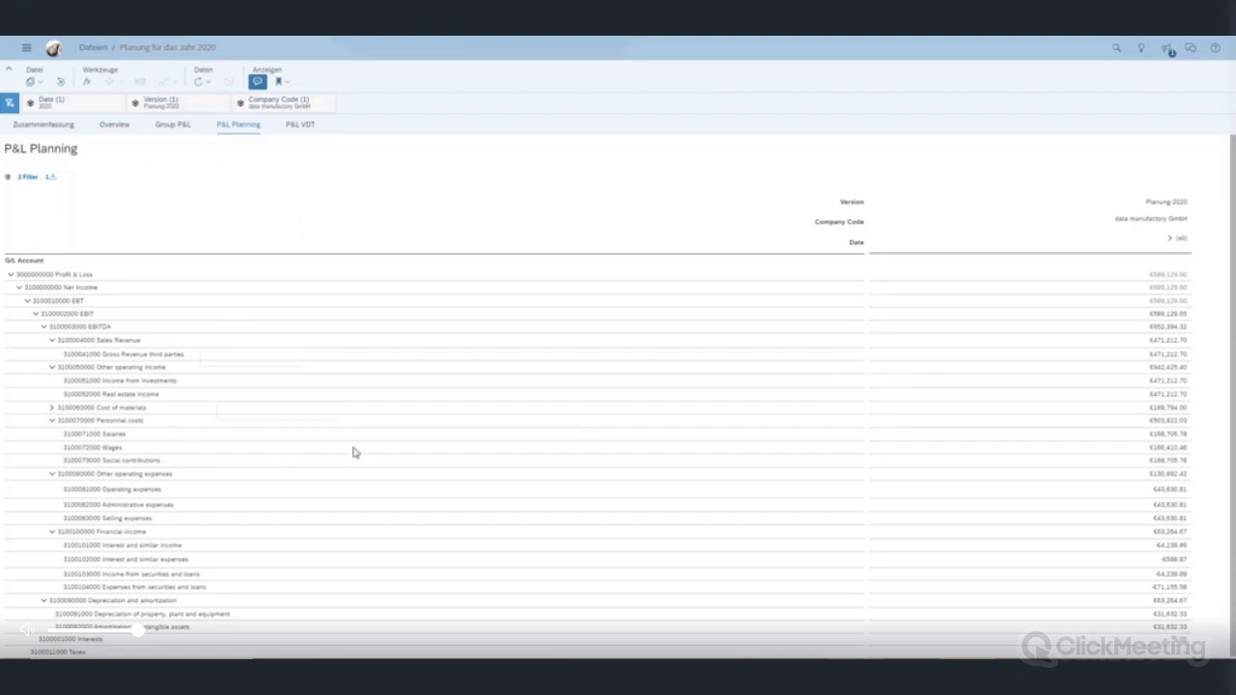
Try setting Salaries to €801,352.46 and Sales Revenue to €424,091.43 in the P&L planning table.
left_click(463, 436)
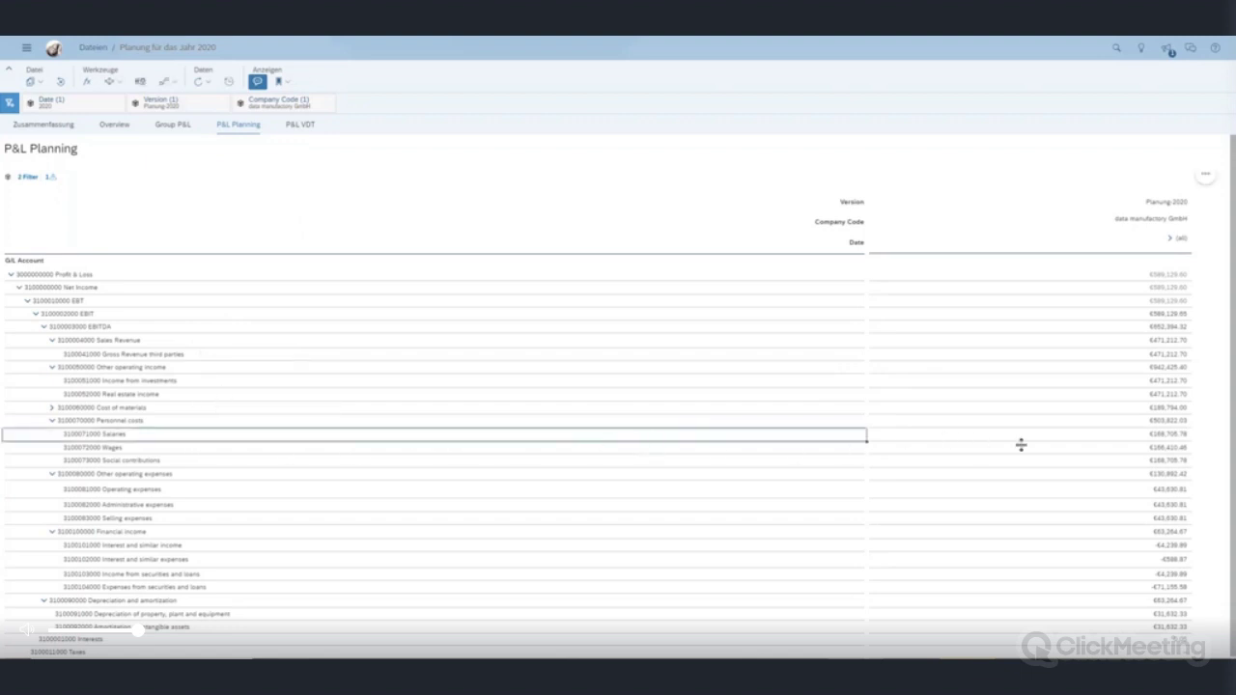
left_click(1165, 437)
double_click(1165, 436)
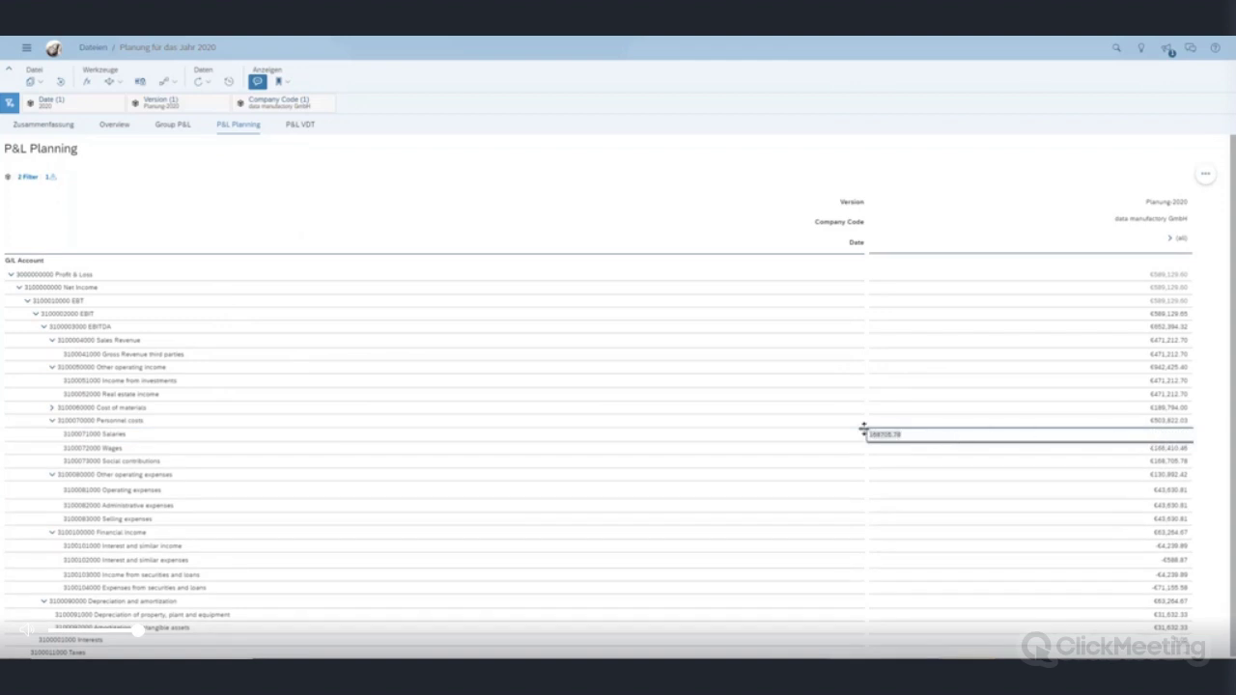
type("4")
key("Return")
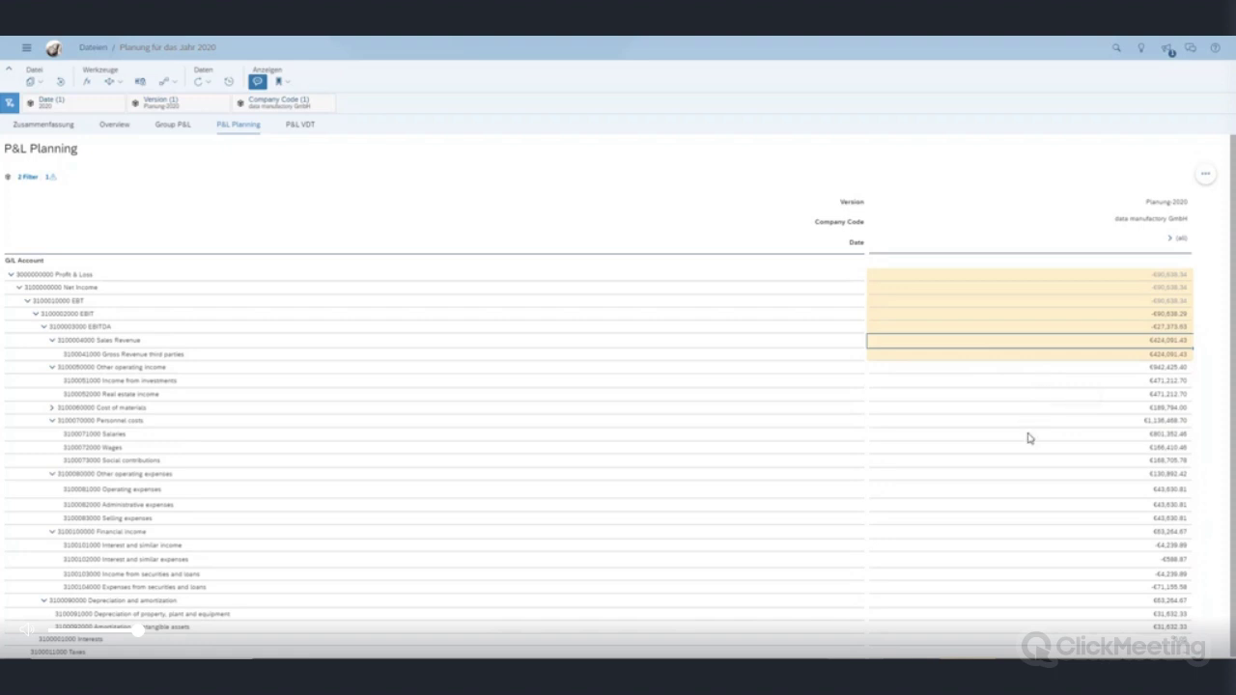
Try a new planning value for Social contributions under Personnel costs.
left_click(1011, 463)
left_click(1109, 475)
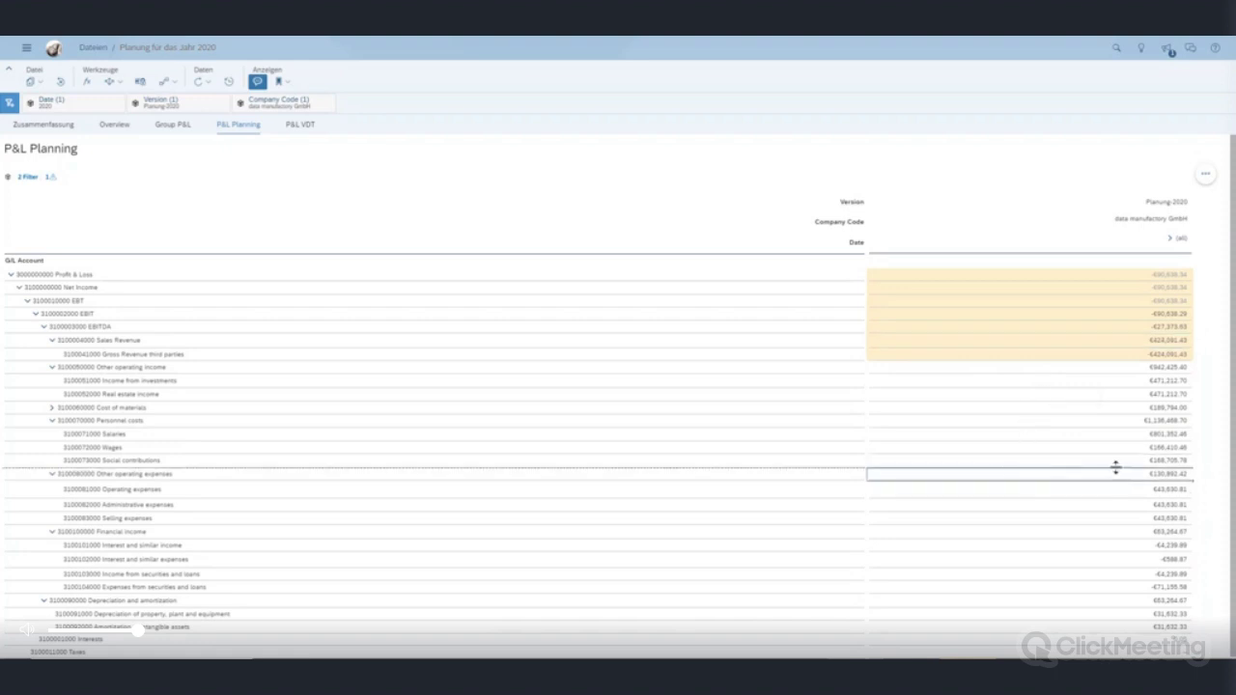
double_click(998, 464)
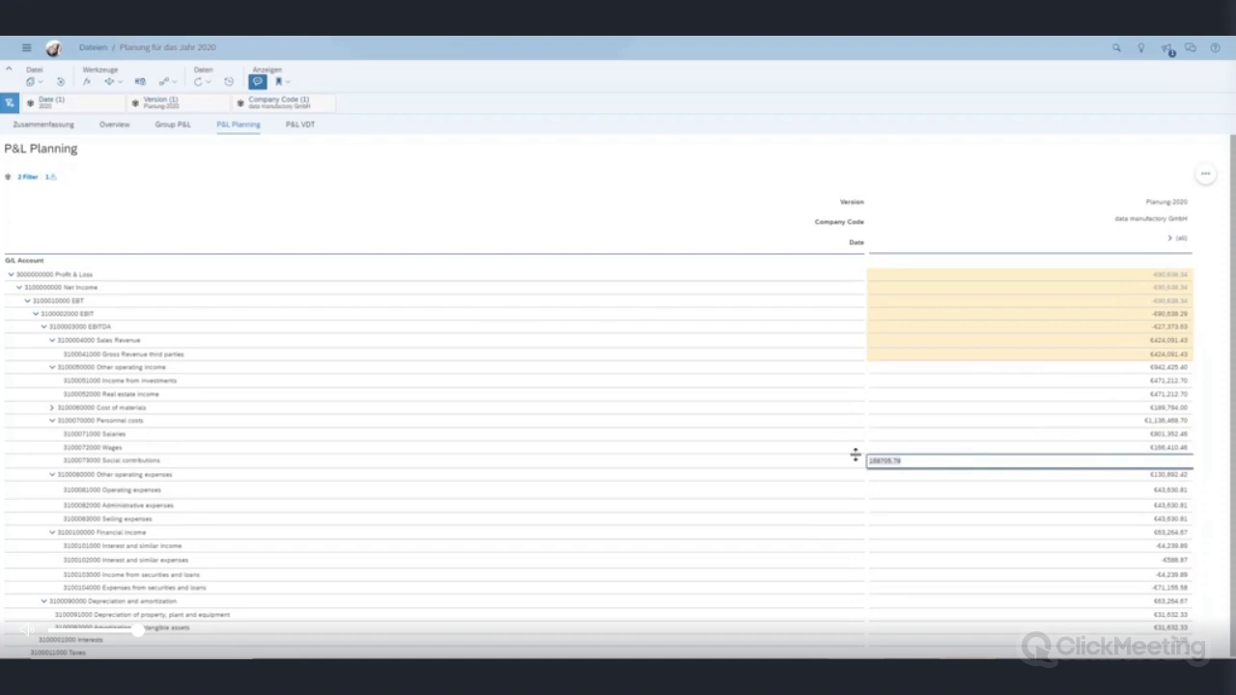
type("4")
key("Return")
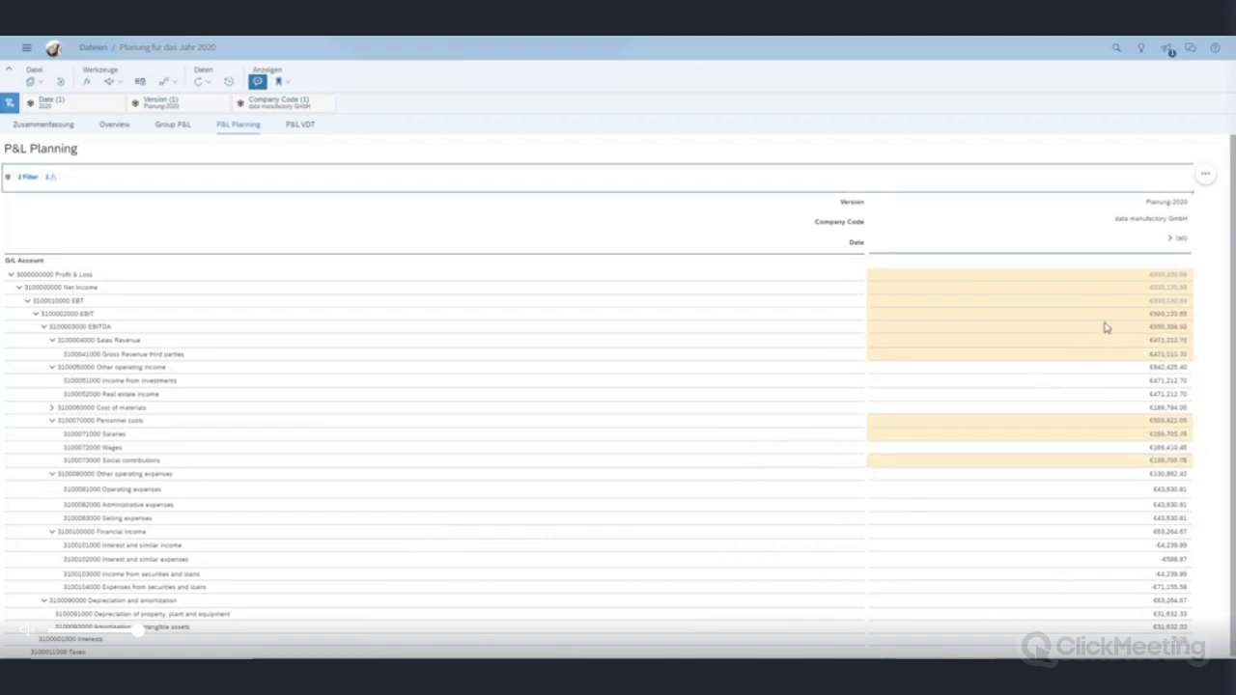
Set the EBITDA value of data manufactory GmbH in version Planung-2020 to €717,633.75.
left_click(1142, 329)
left_click(1142, 329)
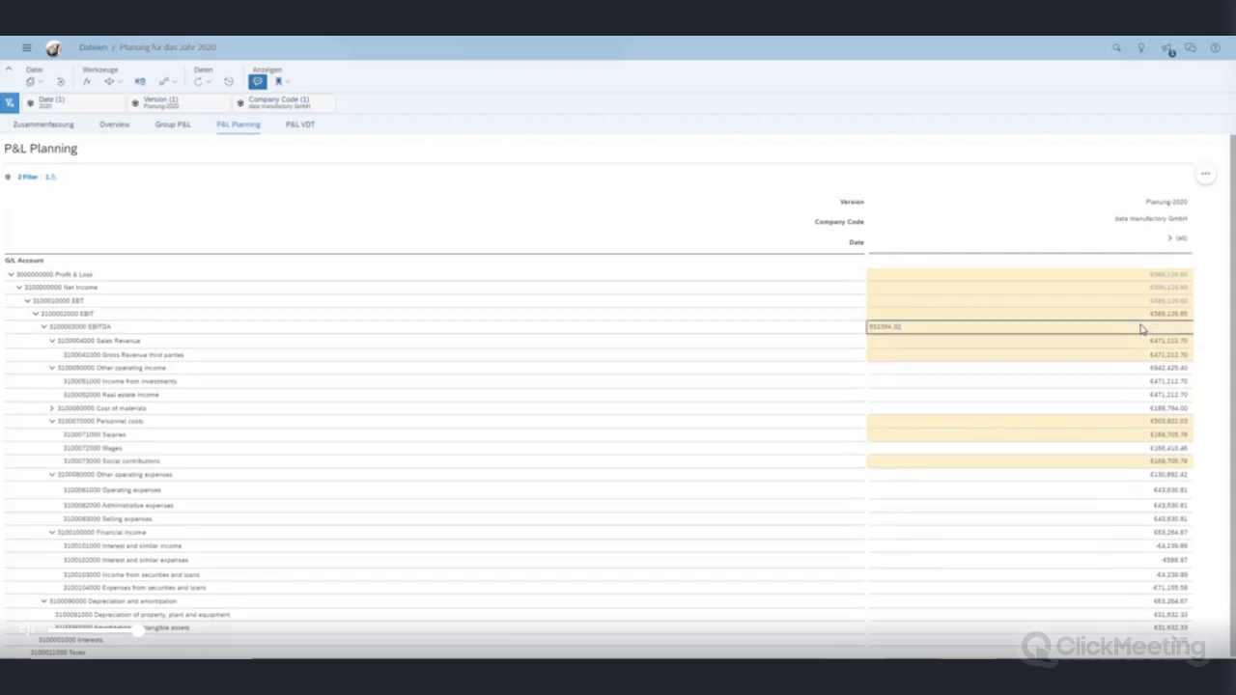
left_click_drag(900, 327, 867, 327)
key("BackSpace")
key("Return")
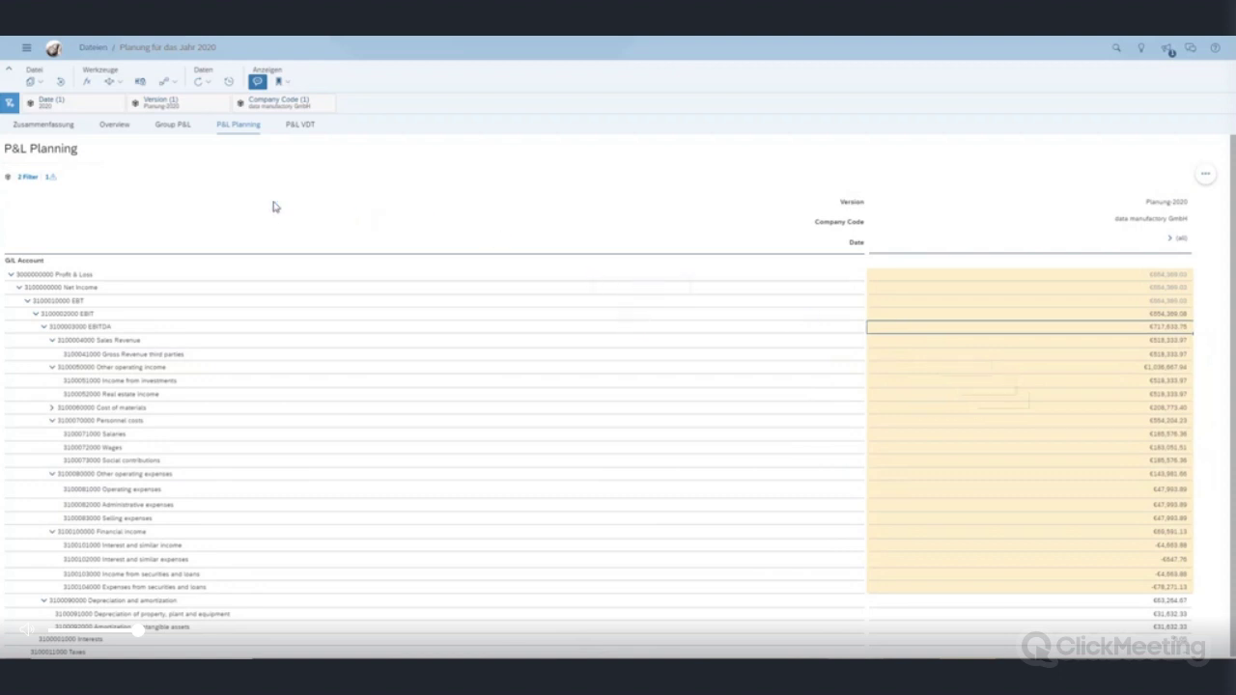
Submit the data manufactory GmbH task from the summary with the comment "Planung für 2020 fertig. Viel Grüsse" and the sender's first name.
left_click(77, 134)
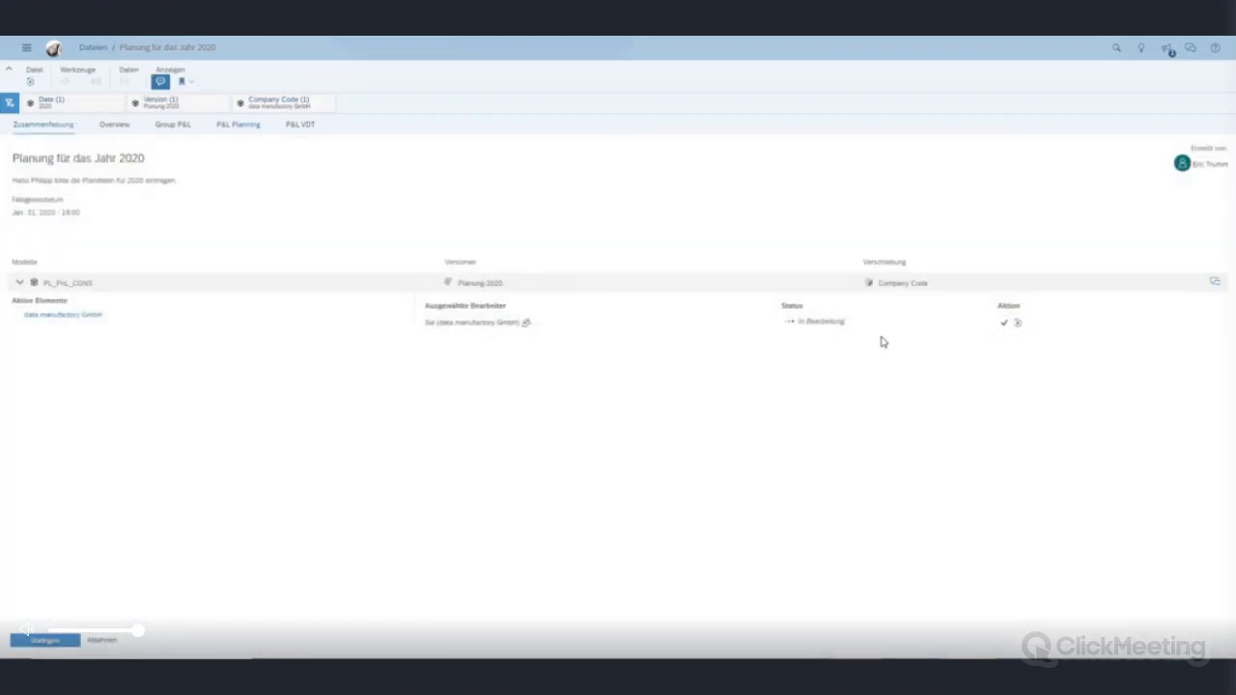
left_click(1003, 324)
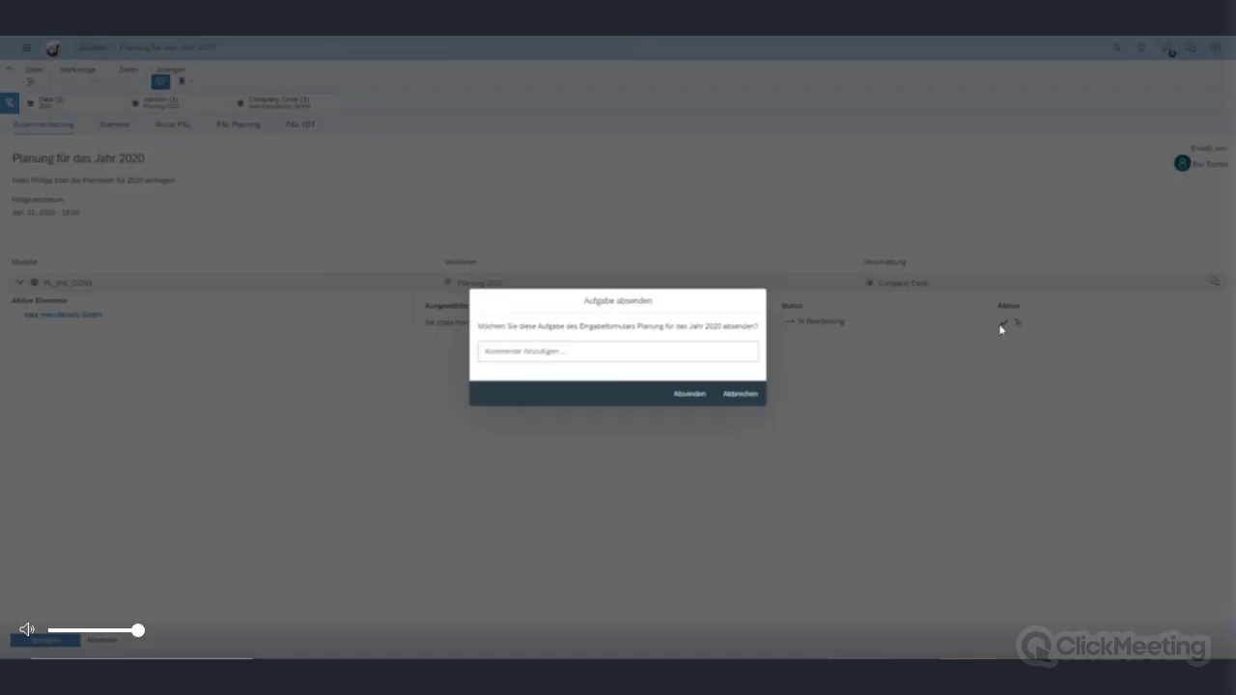
type("Pl")
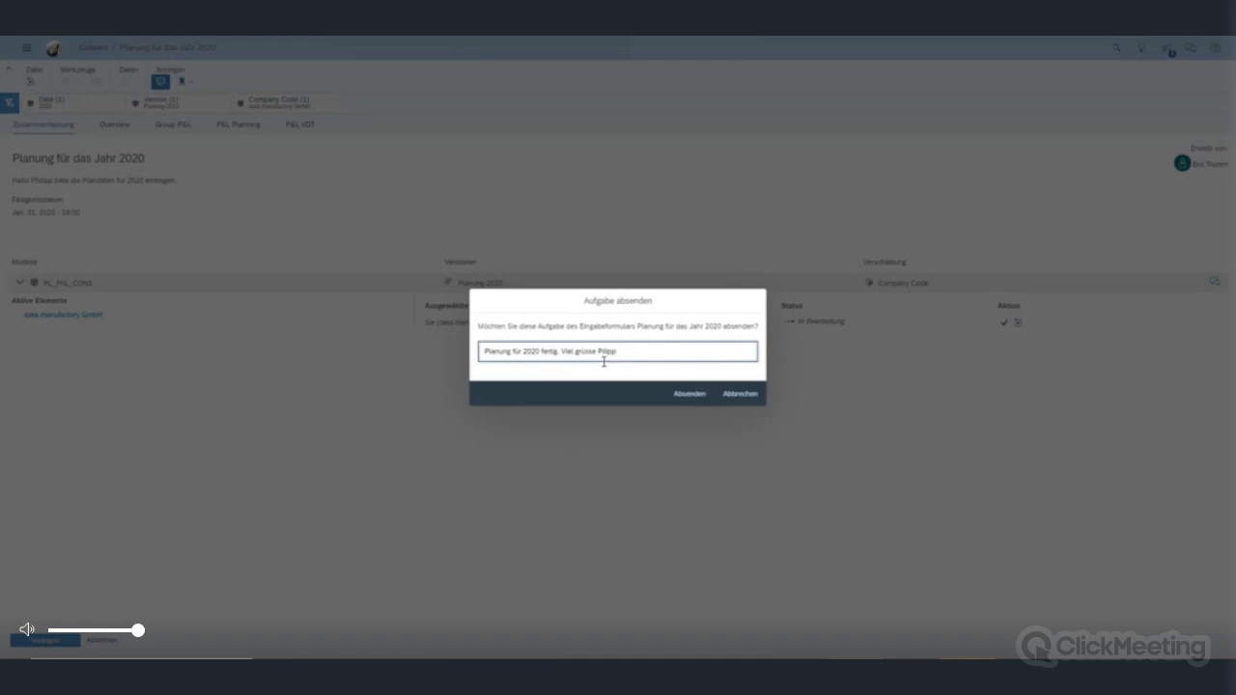
mouse_move(617, 352)
left_mouse_down()
mouse_move(576, 353)
mouse_move(599, 353)
left_mouse_up()
type("Ph")
left_click(543, 351)
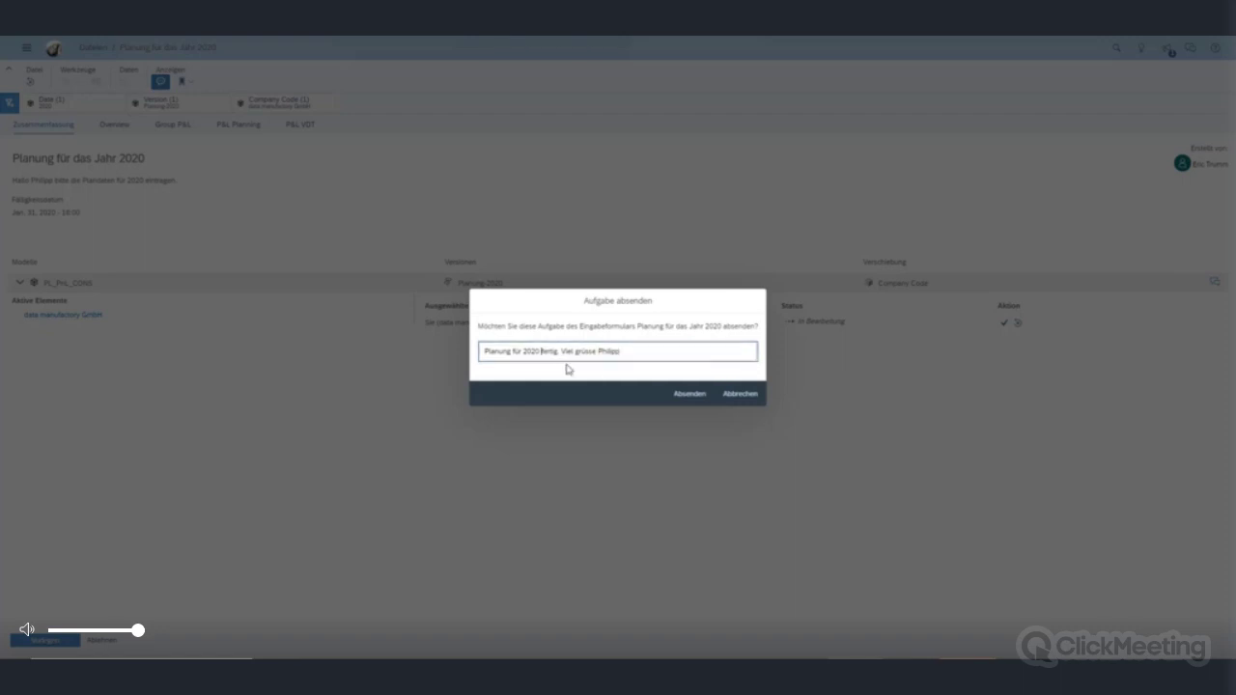
left_click(579, 358)
key("BackSpace")
type("G")
left_click(676, 399)
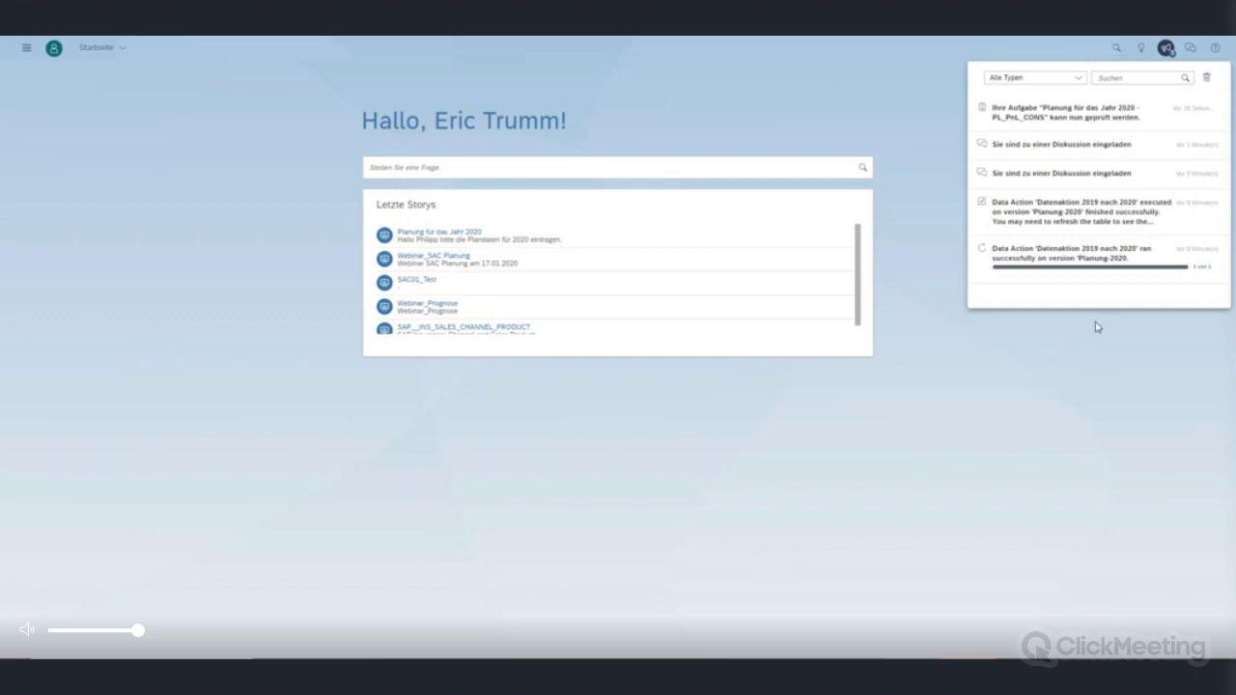
As the task's creator, review the submitted data manufactory GmbH task with its P&L Planning figures and approve it.
left_click(1144, 121)
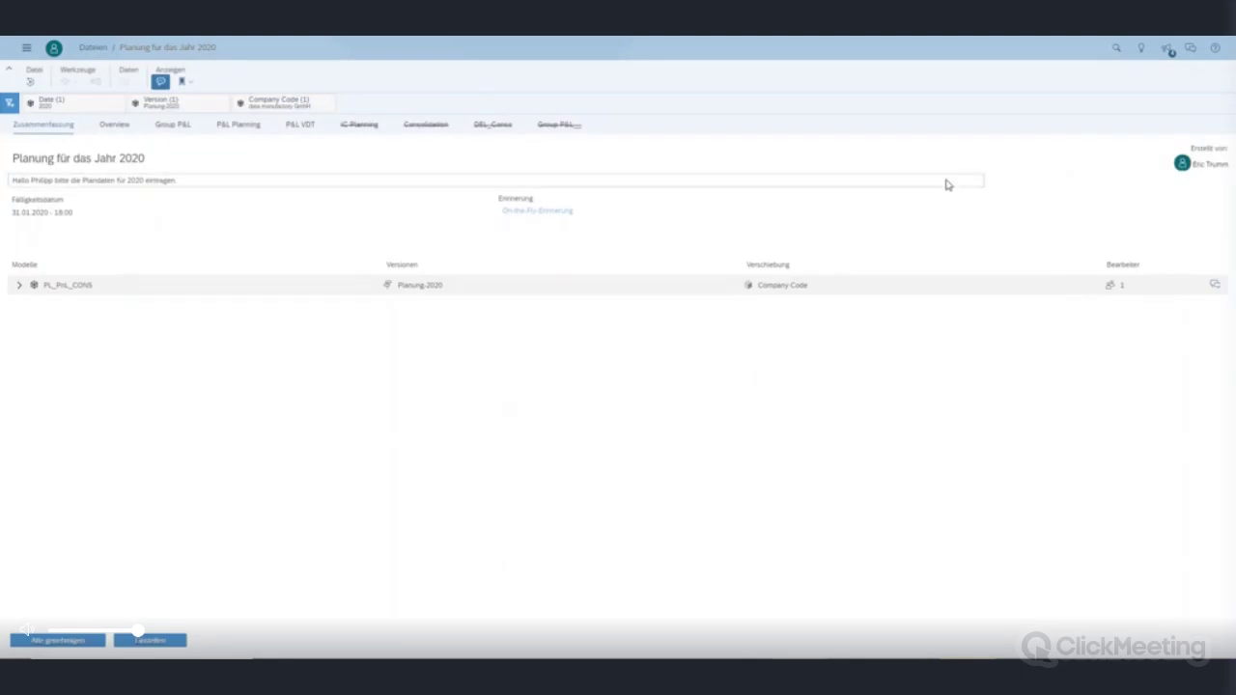
left_click(20, 287)
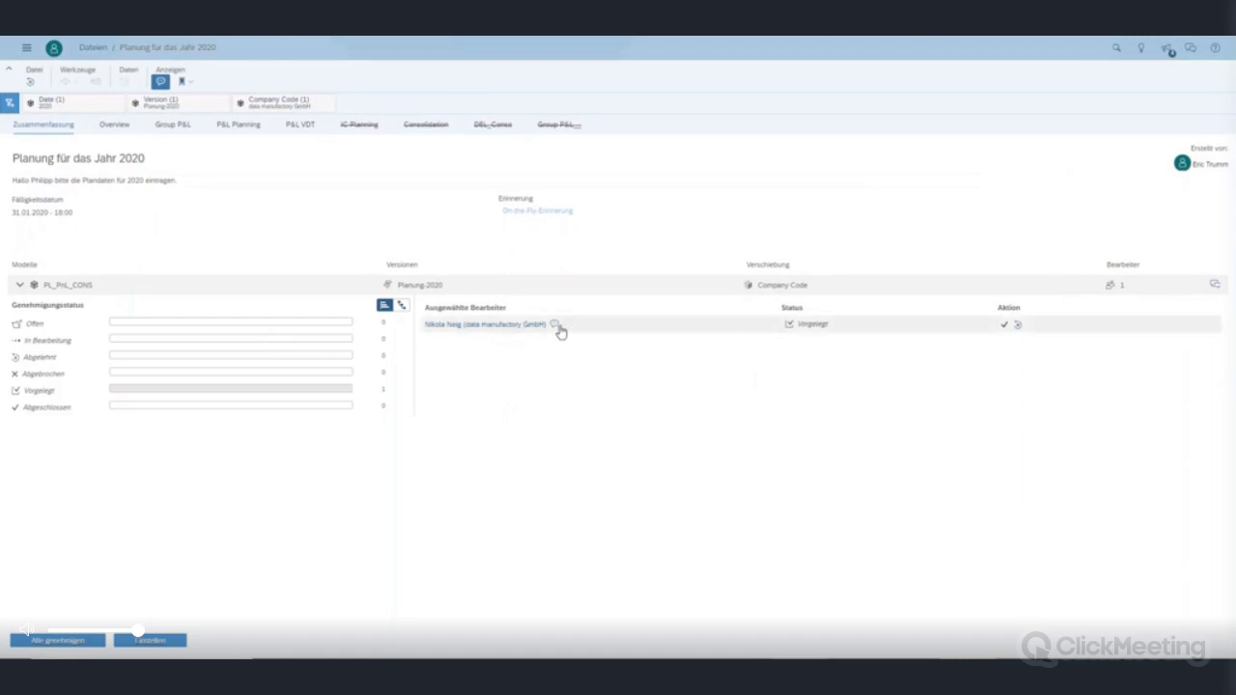
left_click(238, 125)
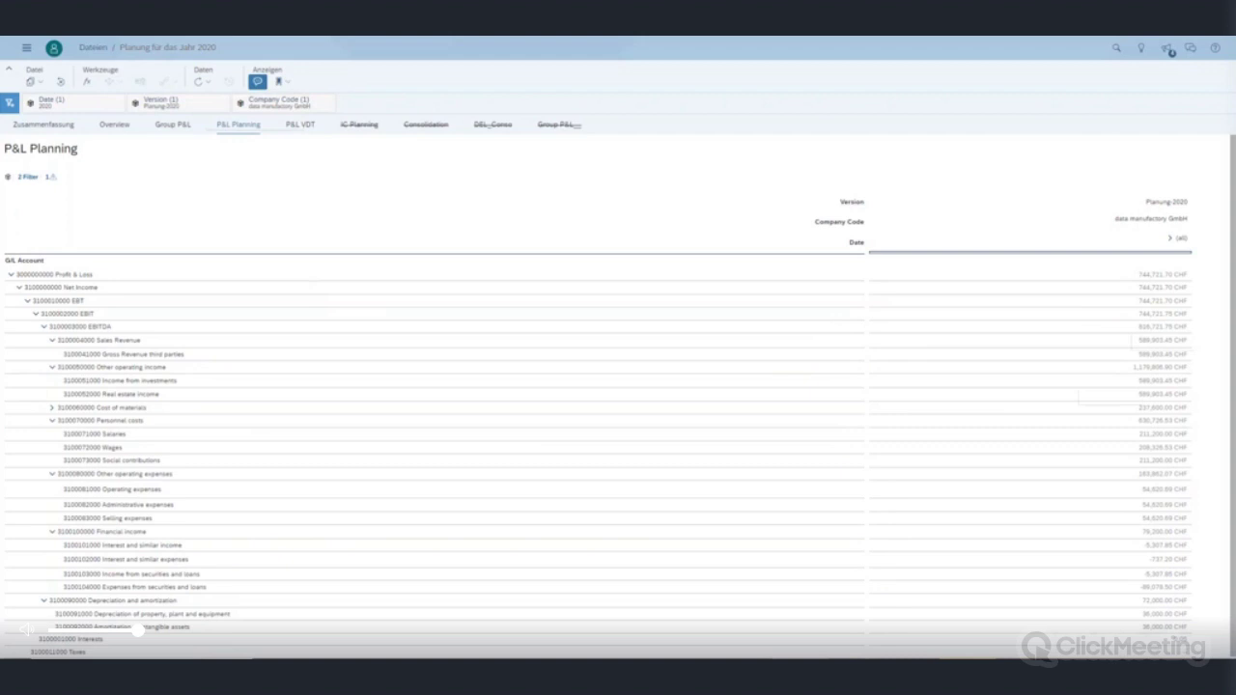
left_click(319, 550)
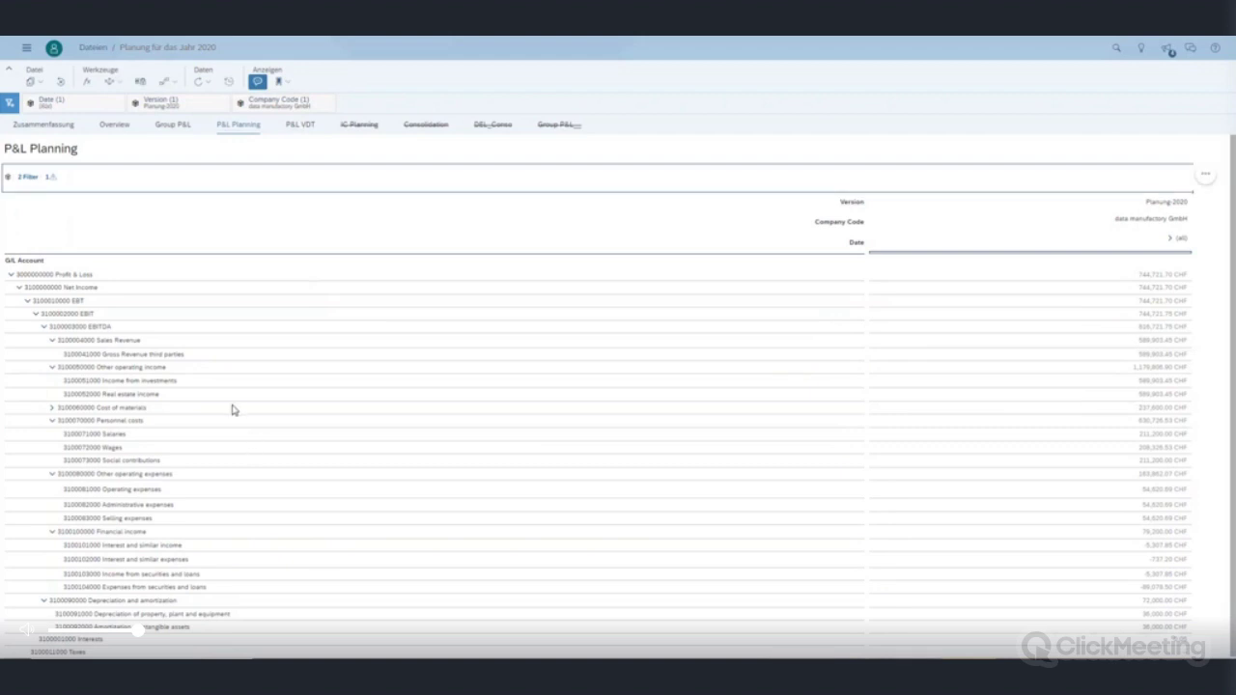
left_click(62, 125)
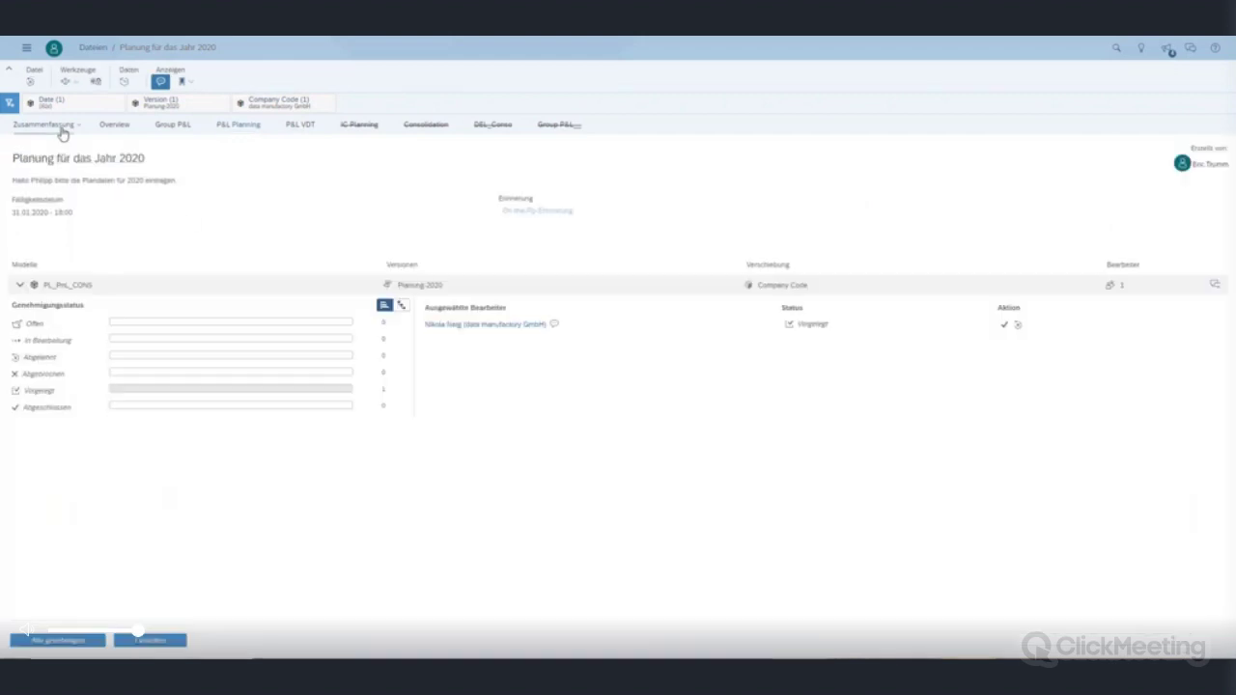
left_click(1004, 325)
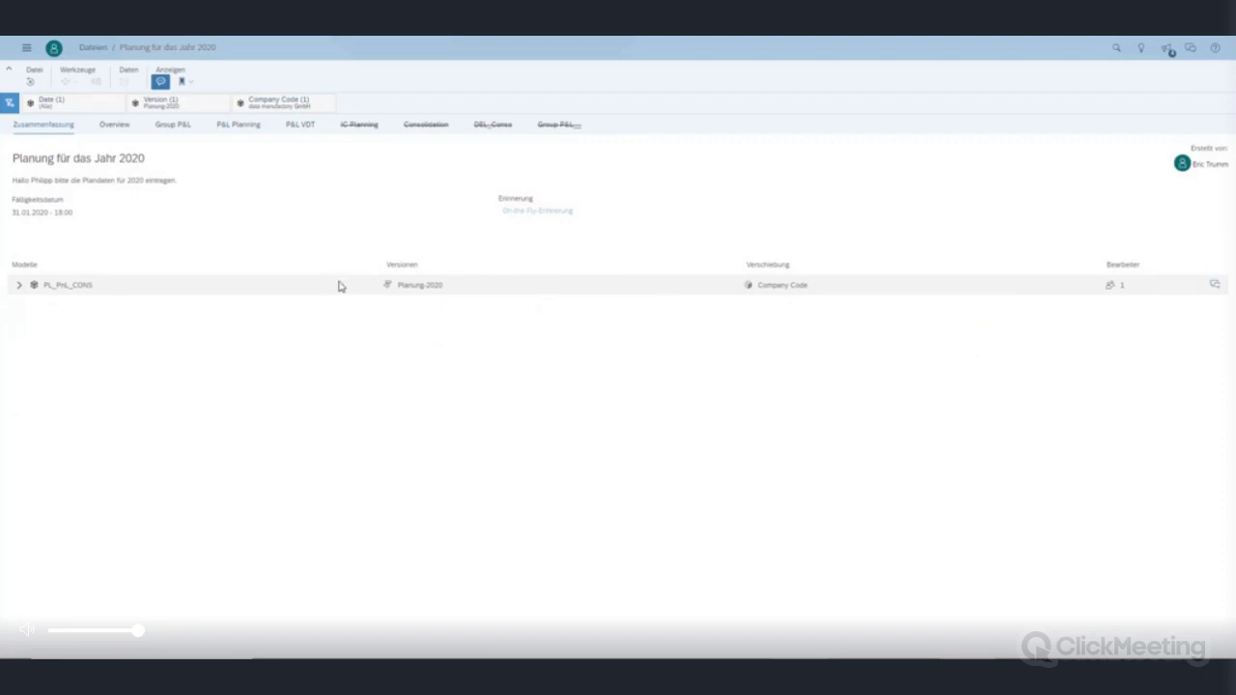
Open the story Webinar_SAC Planung from the home page and remove the Date filter on its P&L Planning page.
left_click(27, 48)
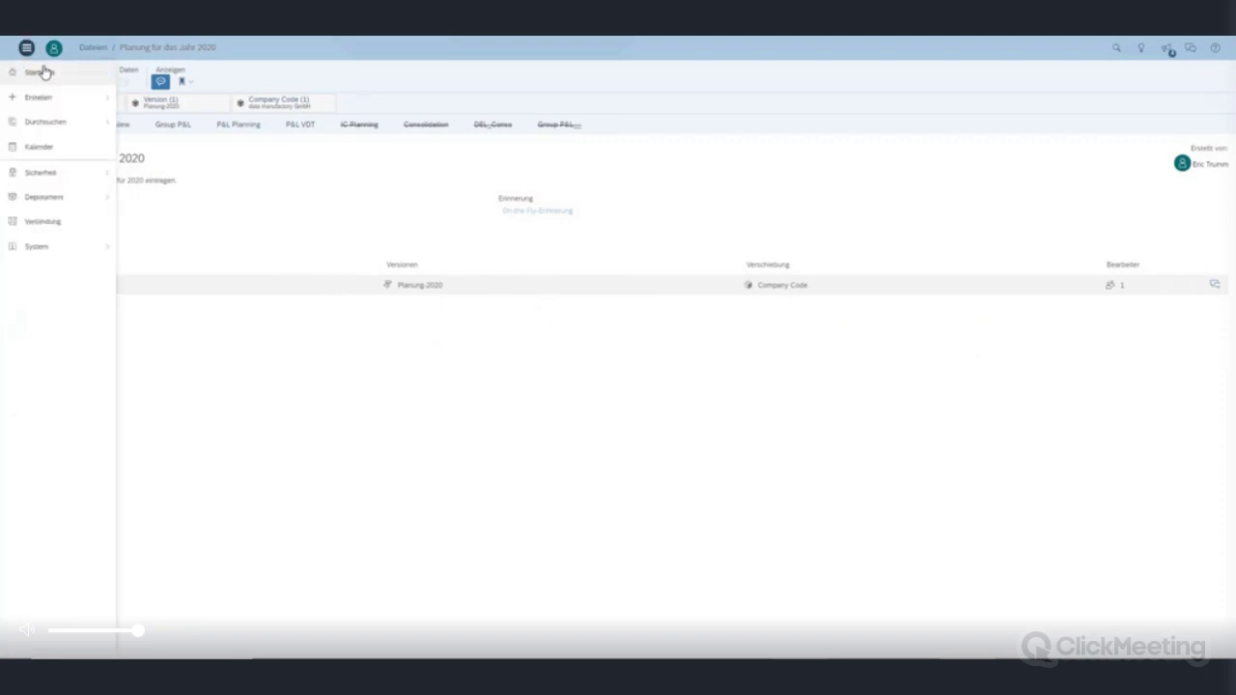
left_click(45, 72)
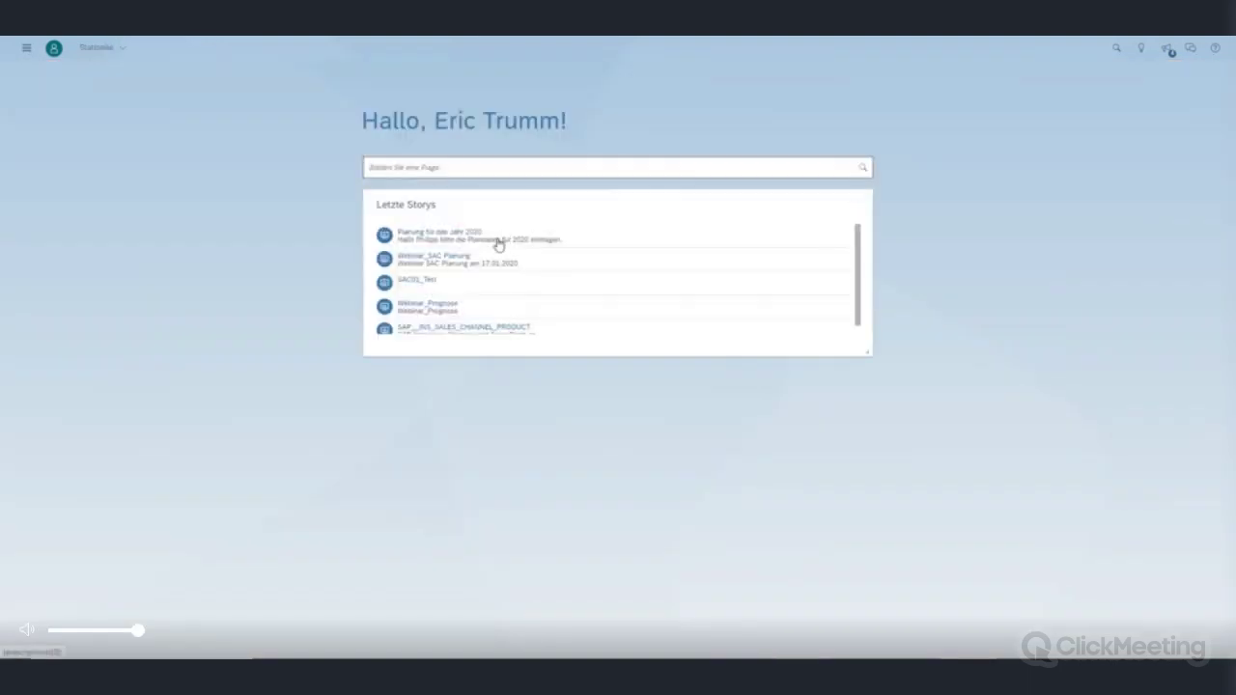
left_click(447, 261)
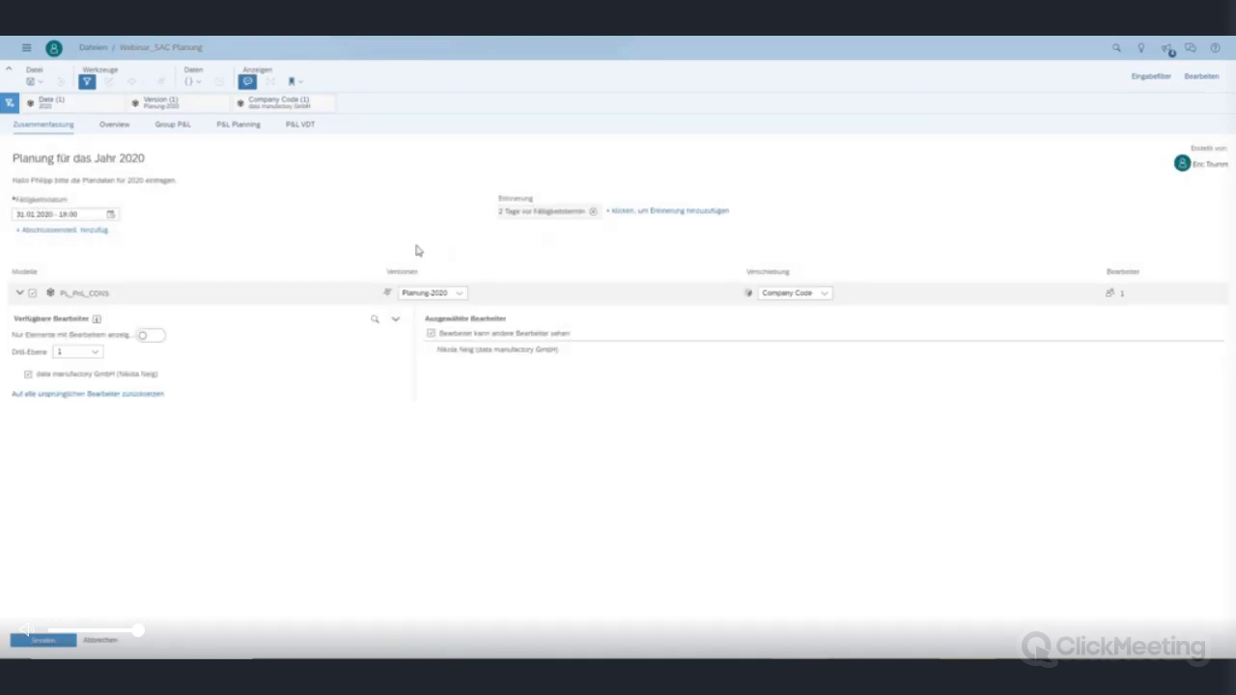
left_click(232, 125)
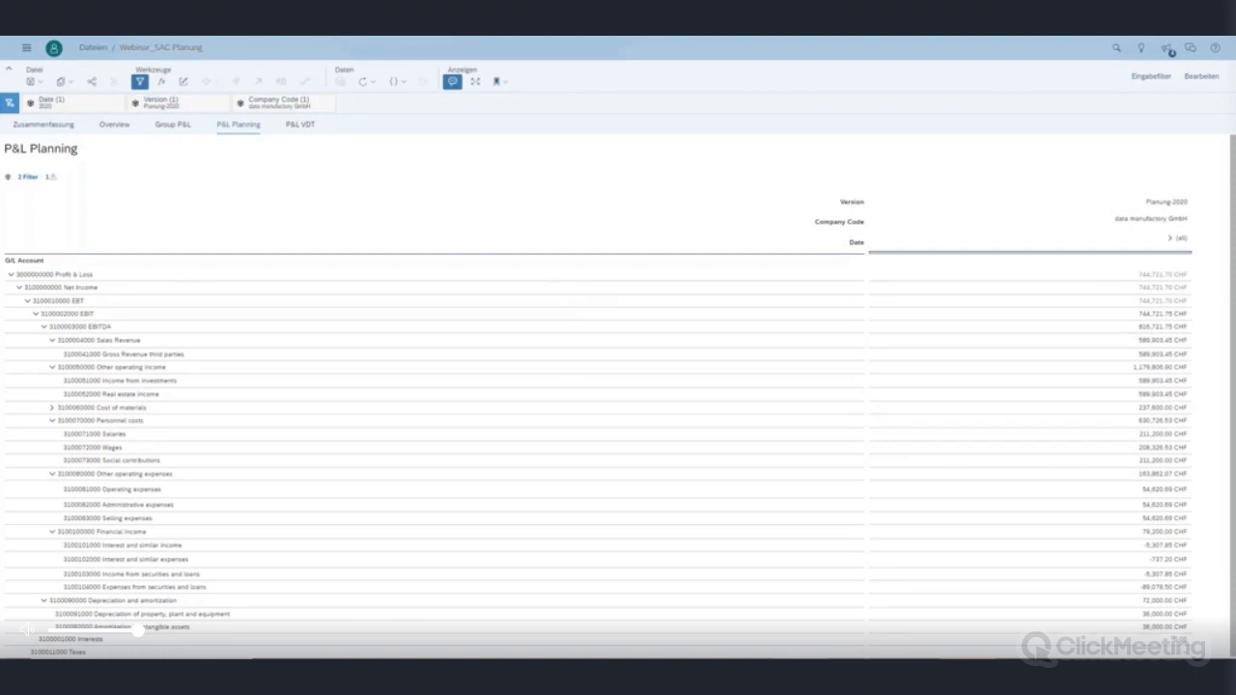
left_click(44, 200)
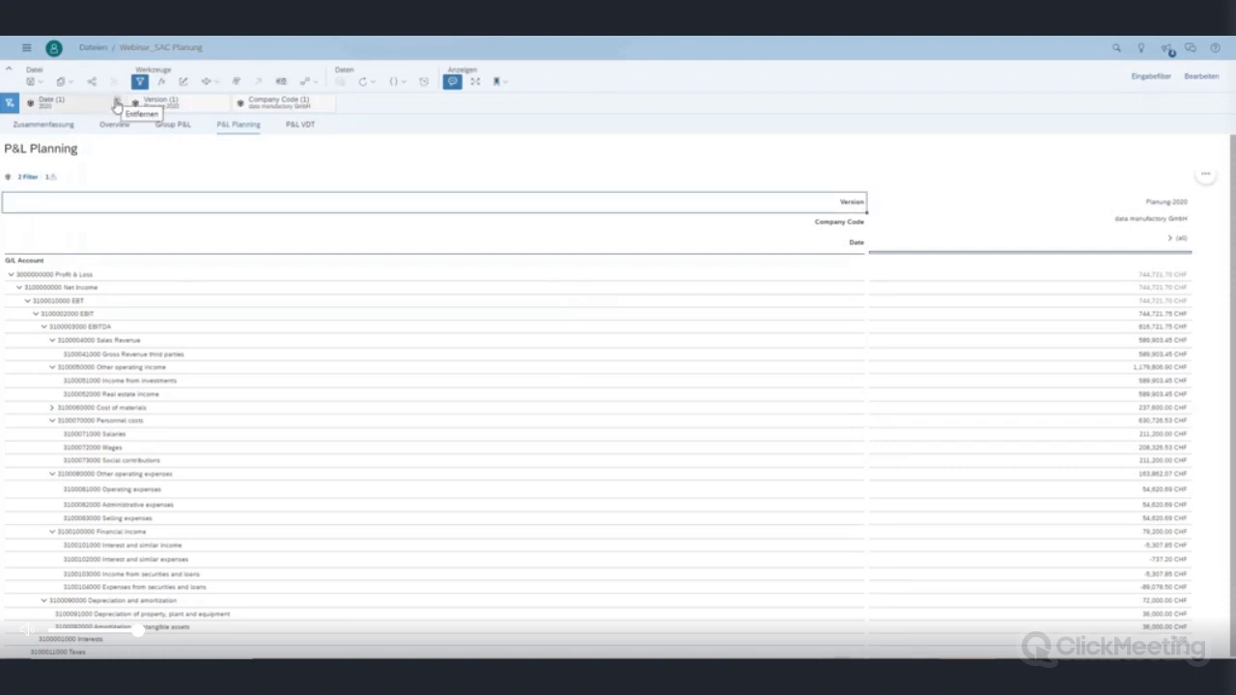
left_click(116, 102)
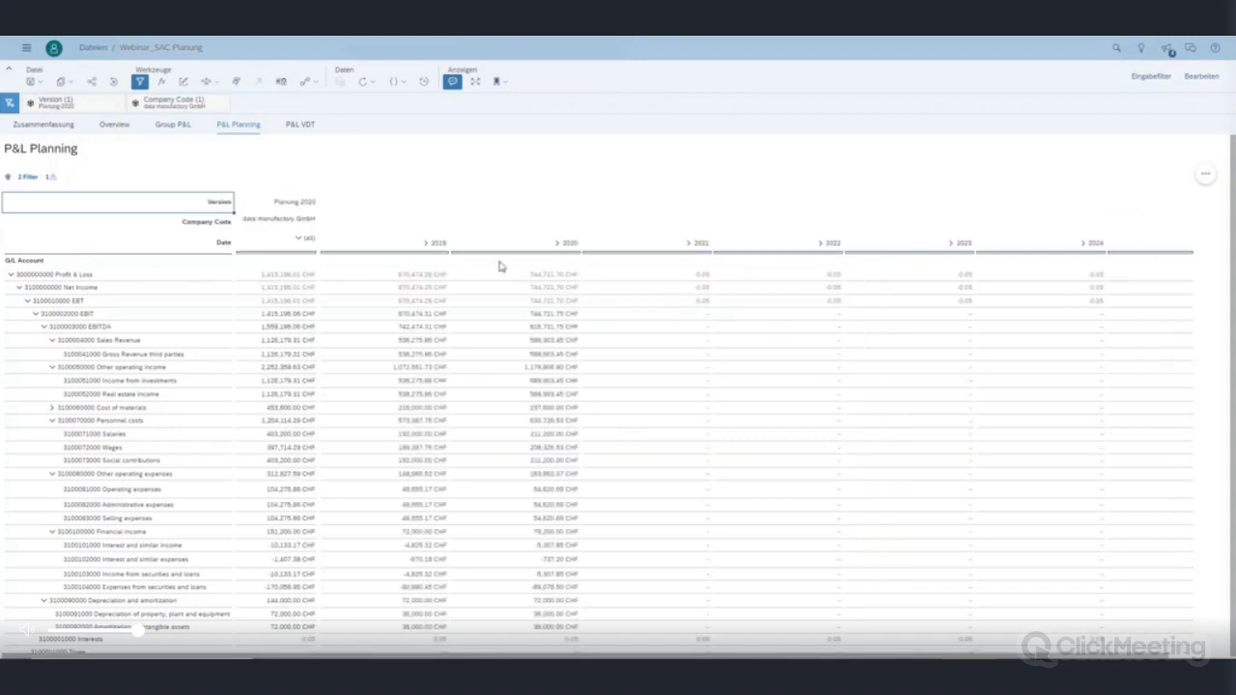
Switch the value driver tree on the P&L VDT page from Actual to version Planung-2020.
left_click(292, 129)
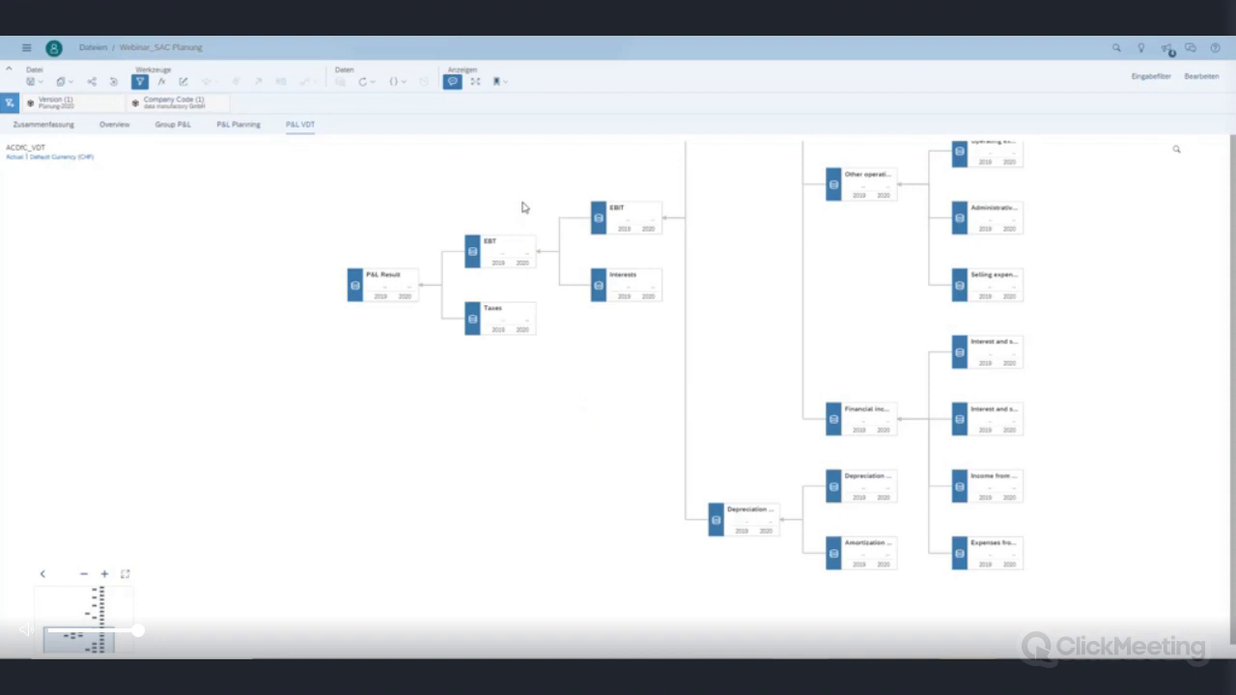
left_click(14, 157)
left_click(35, 204)
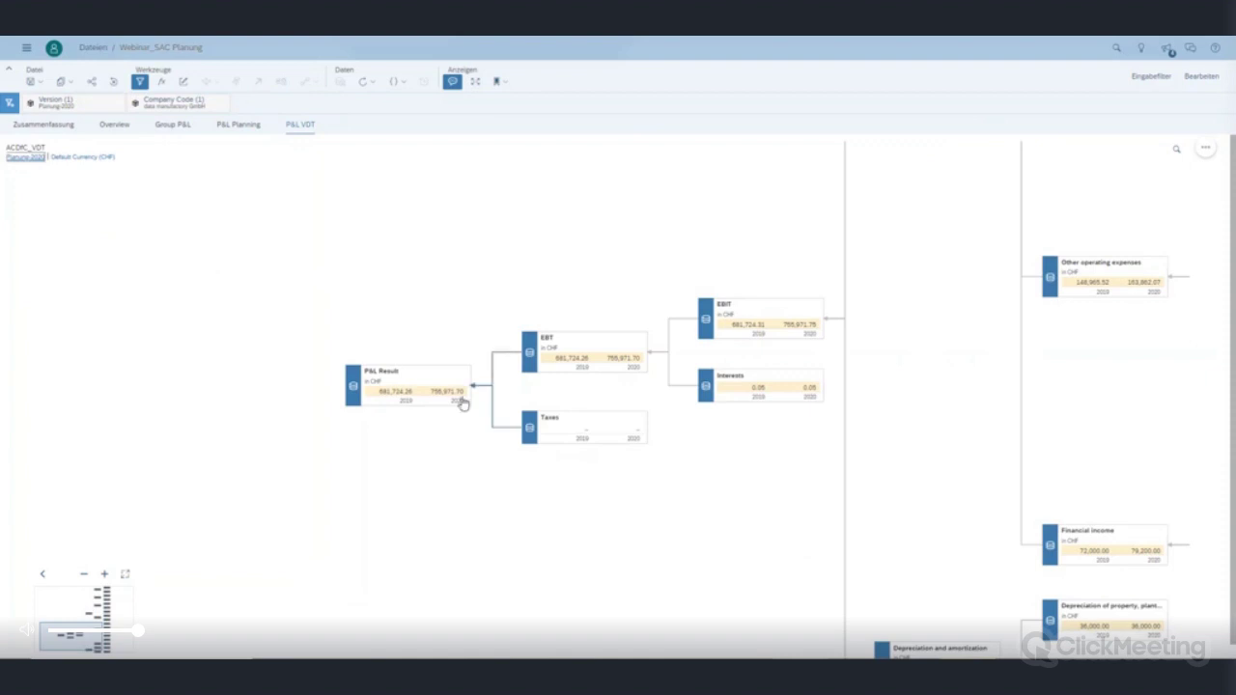
Increase 2020 Personnel costs by 3% in the value driver tree and view the effect on EBIT, EBT and P&L Result.
scroll(663, 450, "down", 2)
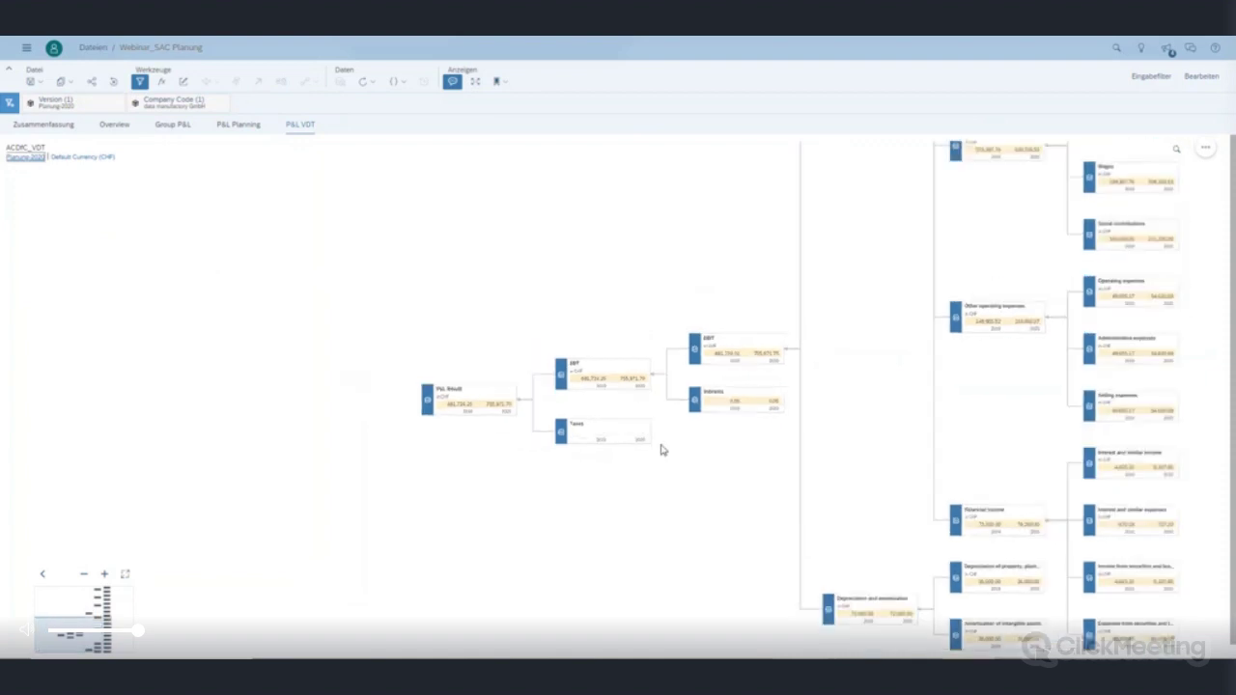
scroll(866, 434, "down", 1)
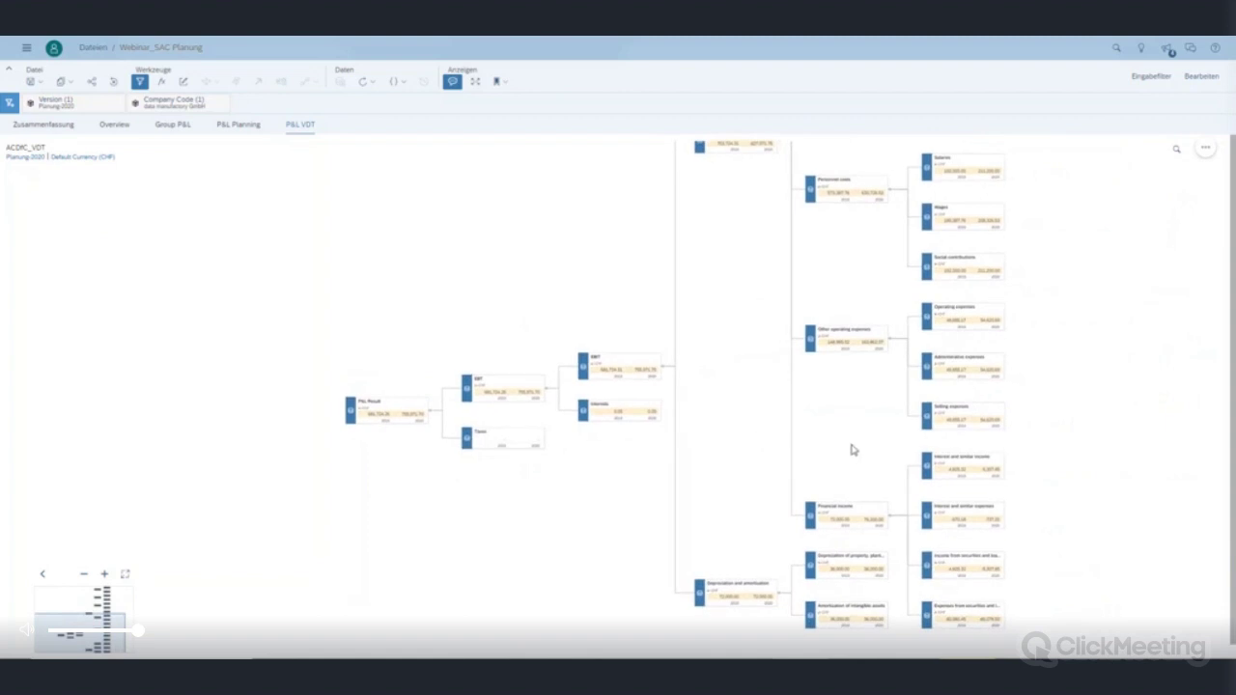
scroll(869, 319, "up", 2)
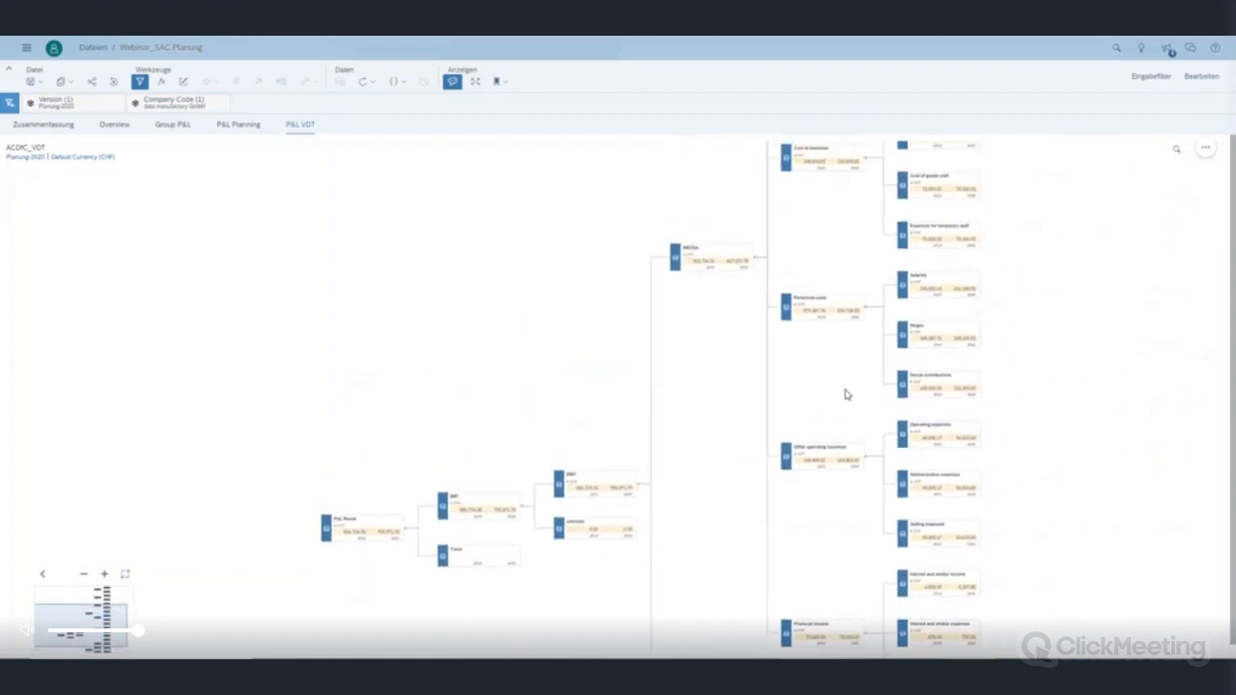
left_click(846, 317)
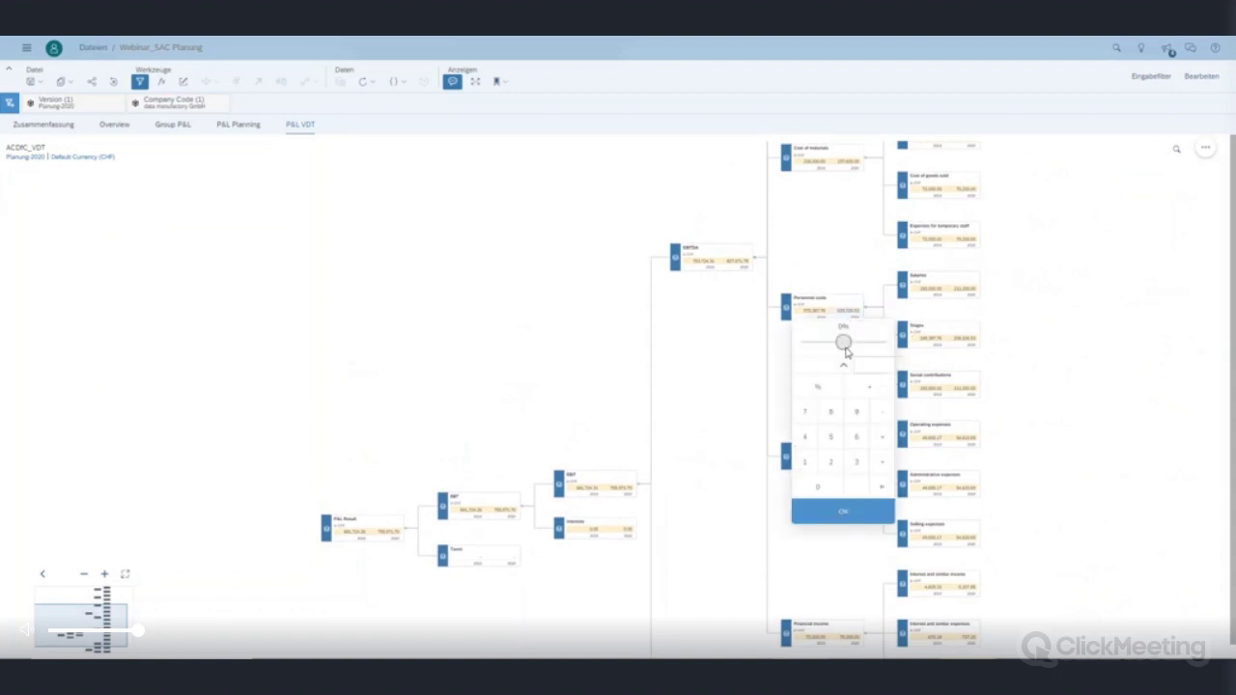
left_click_drag(847, 347, 848, 345)
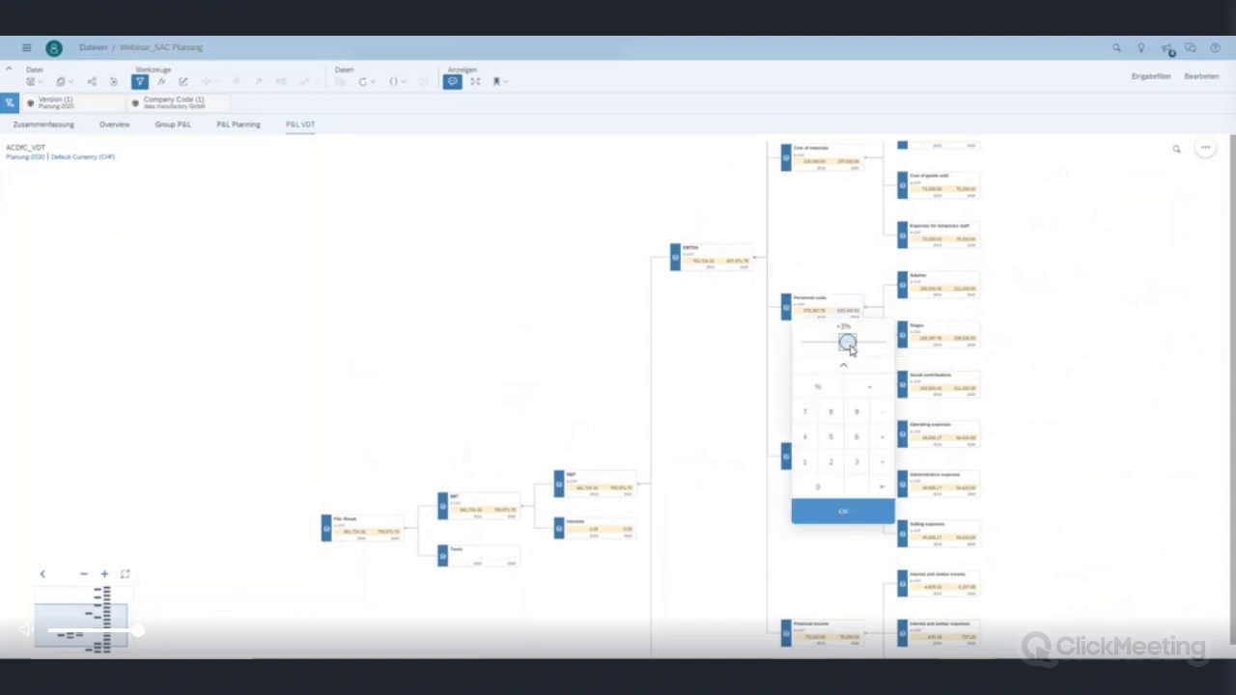
left_click(829, 520)
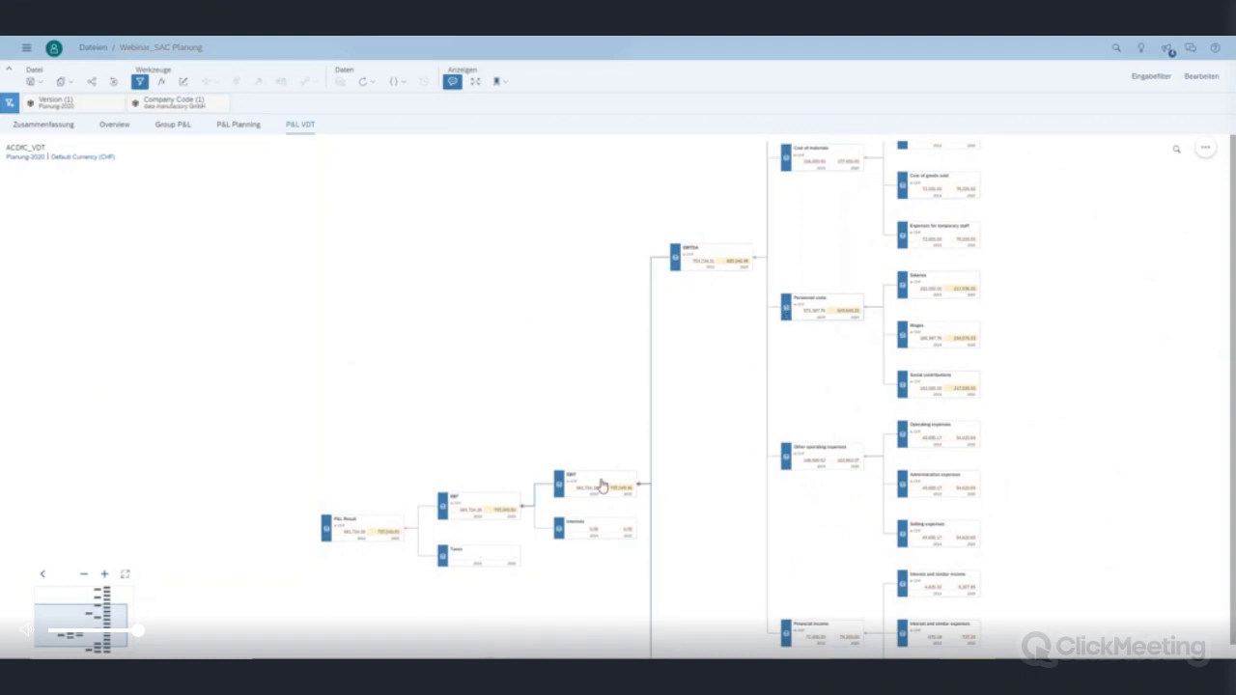
scroll(378, 542, "up", 5)
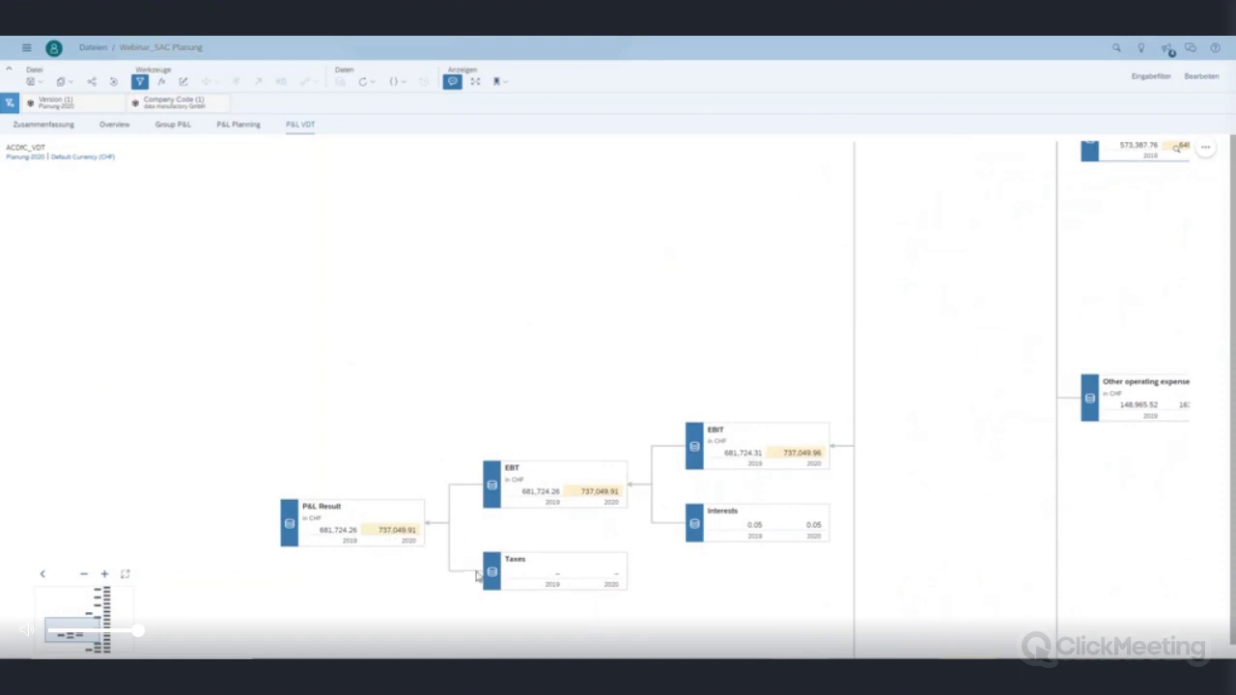
left_click_drag(422, 605, 519, 516)
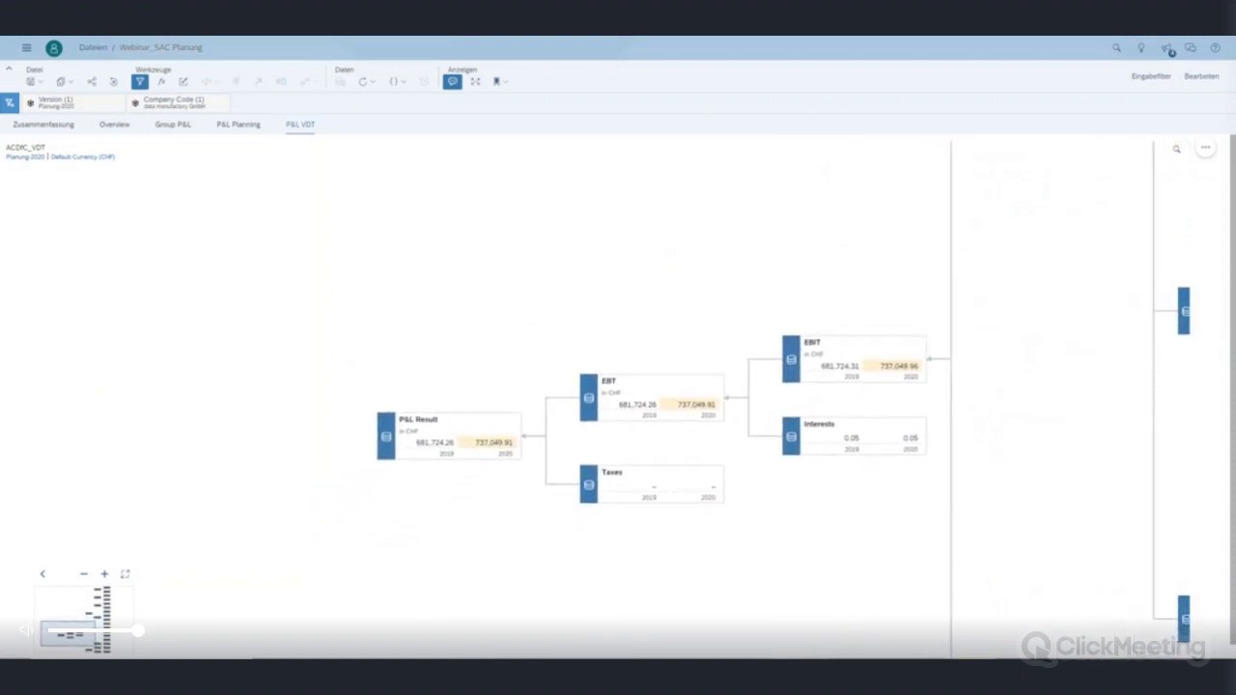